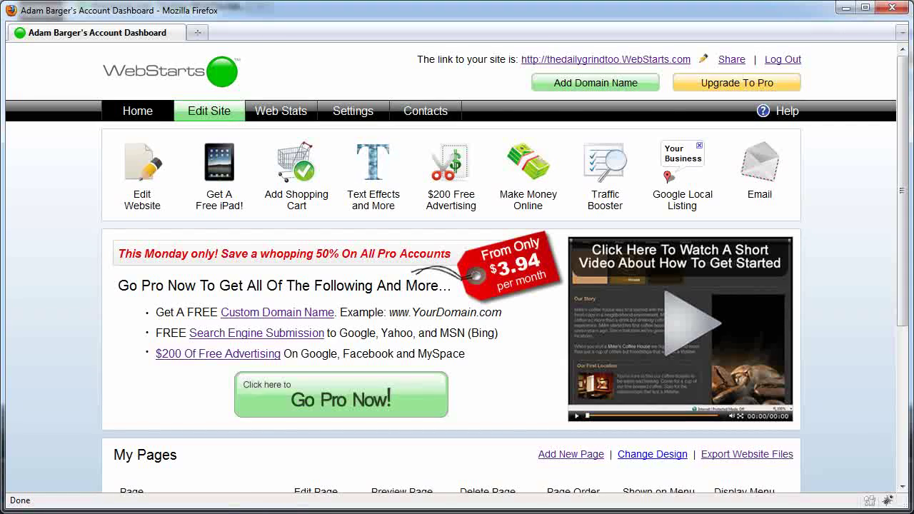
Open the website for editing and colour the company name heading on the Home page orange-red (#FF3300).
click(143, 171)
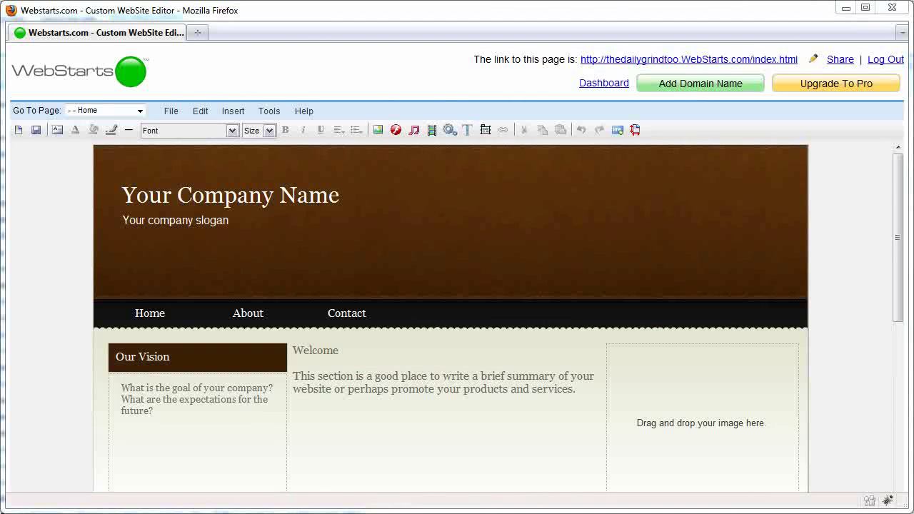
click(298, 198)
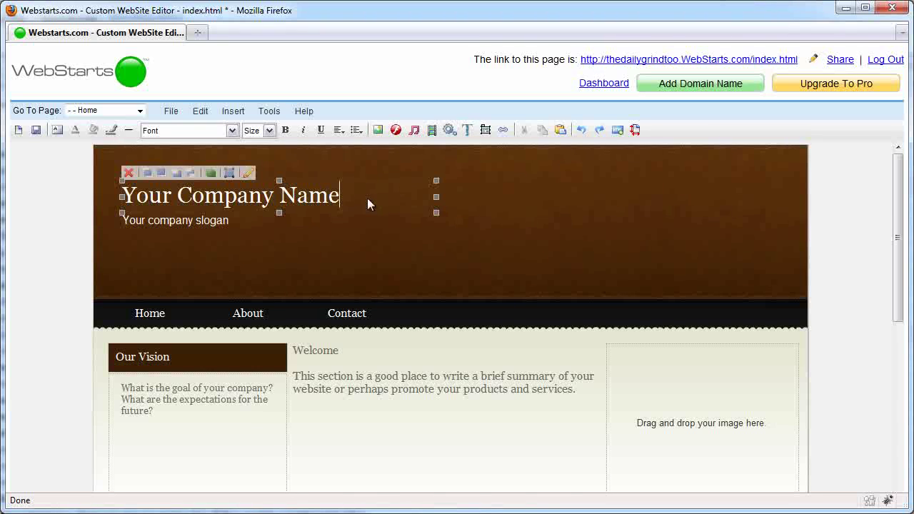
drag(367, 198, 292, 196)
click(356, 219)
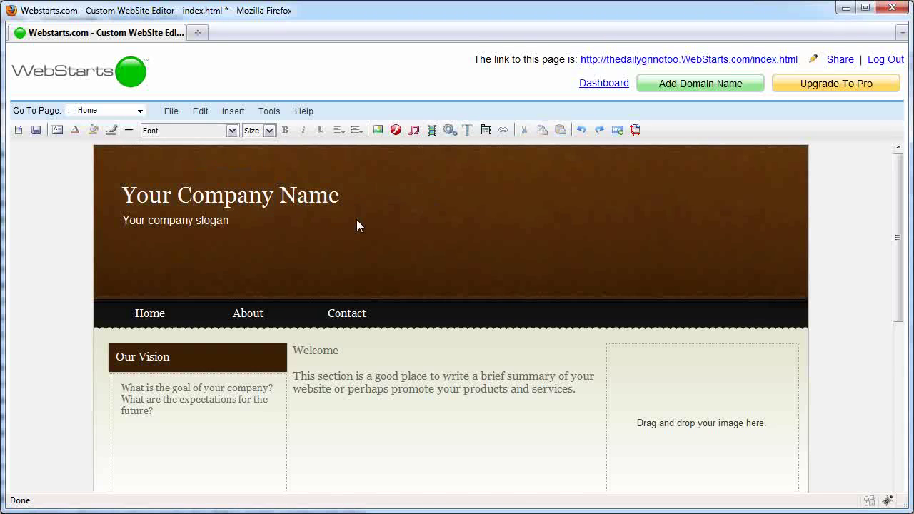
click(350, 193)
click(350, 194)
drag(351, 194, 108, 146)
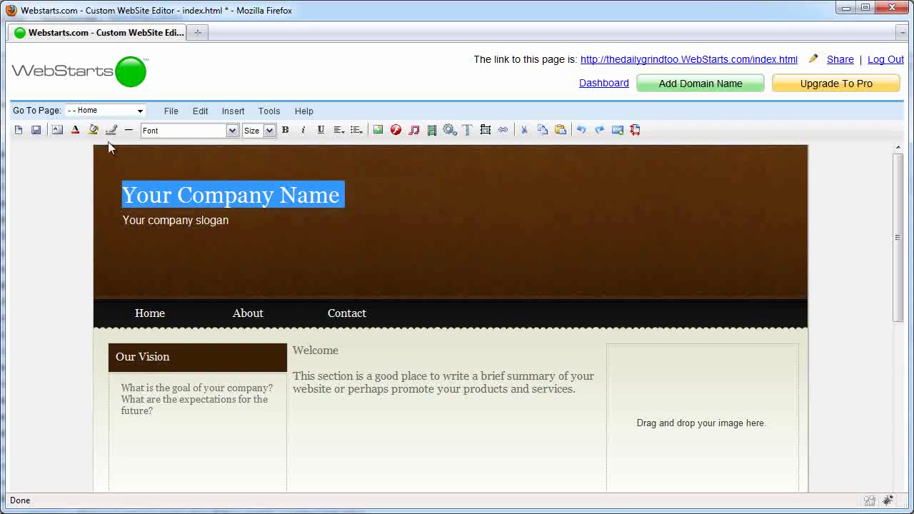
click(76, 130)
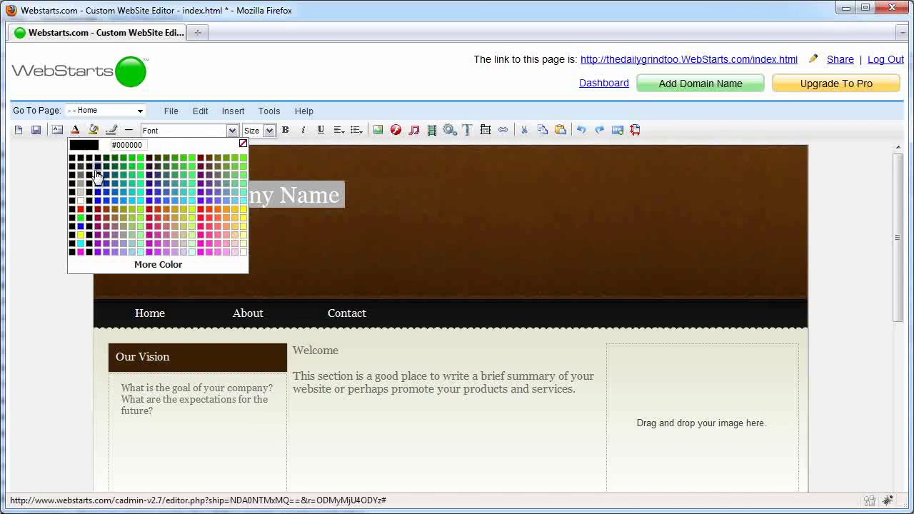
click(214, 215)
Change the font of the company name heading to Cambria.
drag(343, 194, 126, 194)
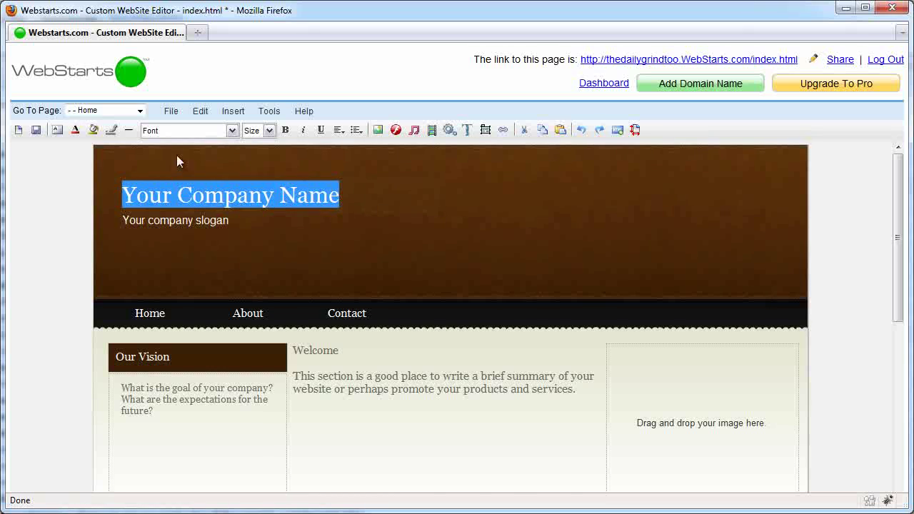
click(232, 131)
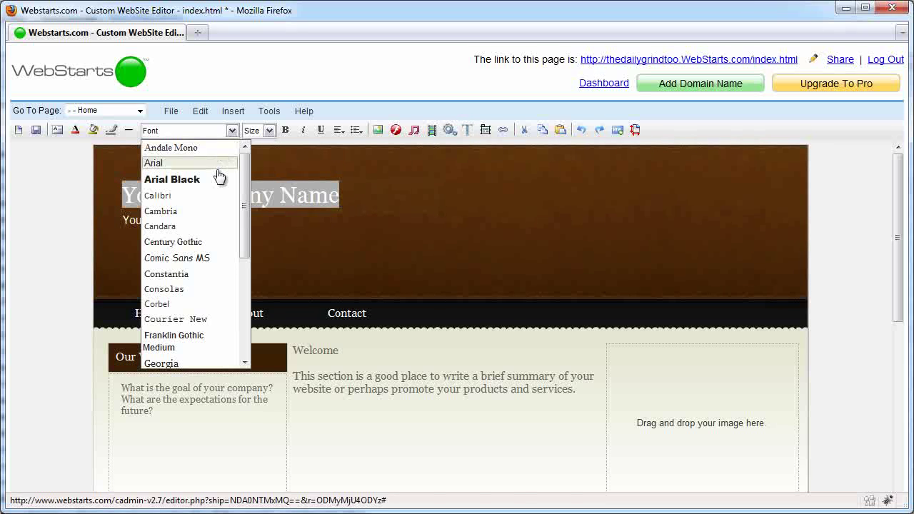
click(202, 212)
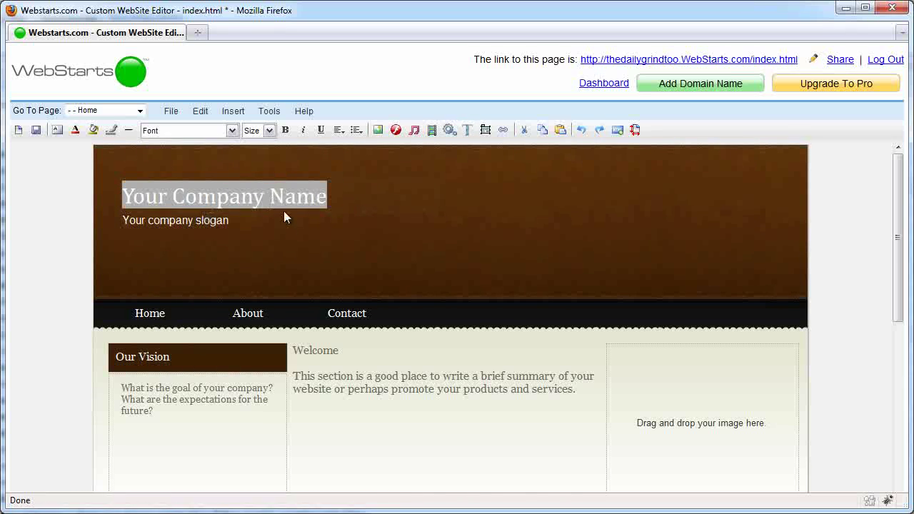
click(288, 223)
click(361, 238)
Set the company name heading's size to 36pt and move it slightly up, clear of the slogan.
click(300, 197)
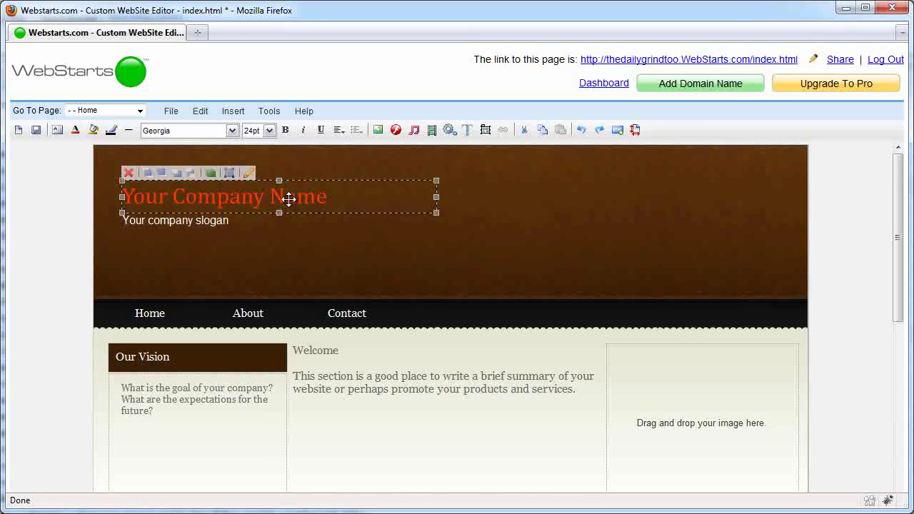
click(303, 130)
click(302, 130)
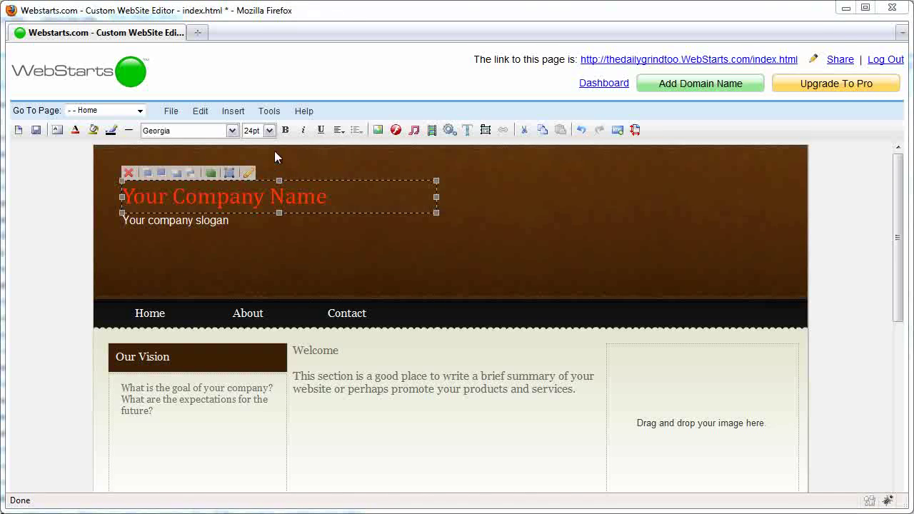
click(269, 130)
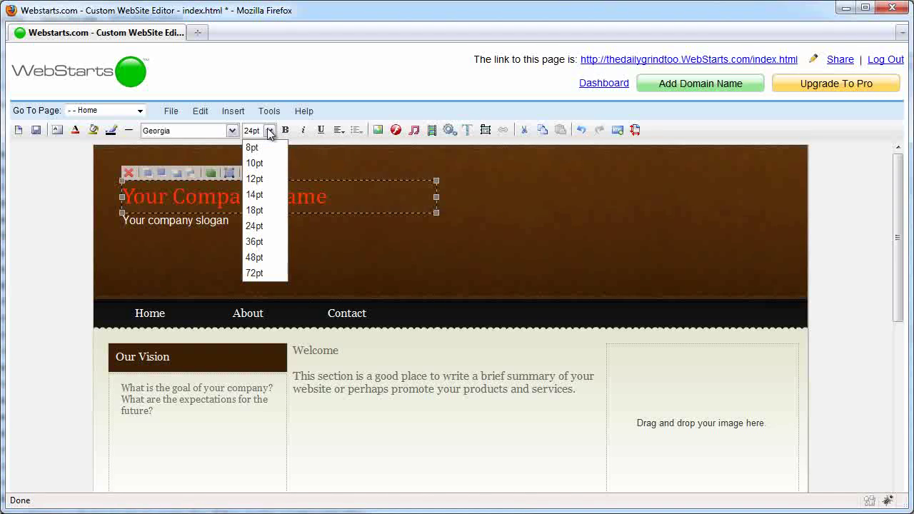
click(257, 242)
drag(287, 204, 285, 193)
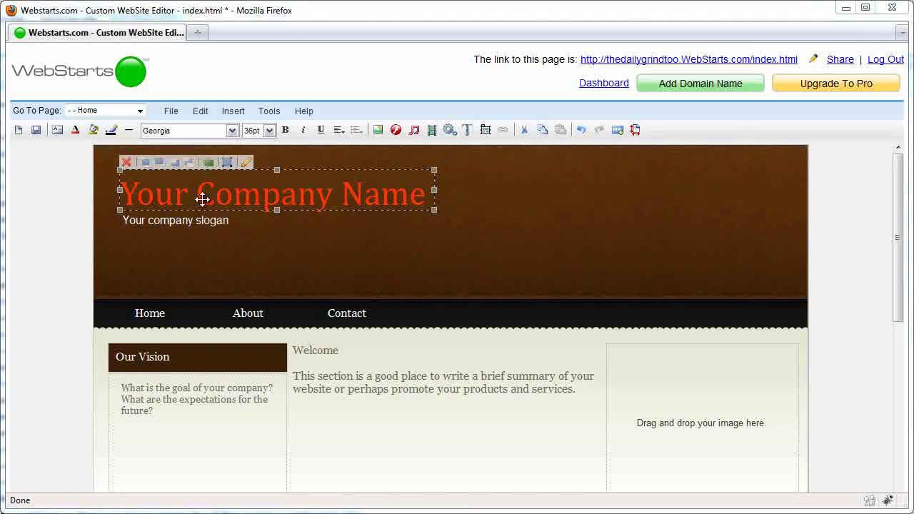
Insert a plain text box and place it in the lower right area of the brown header banner.
click(56, 132)
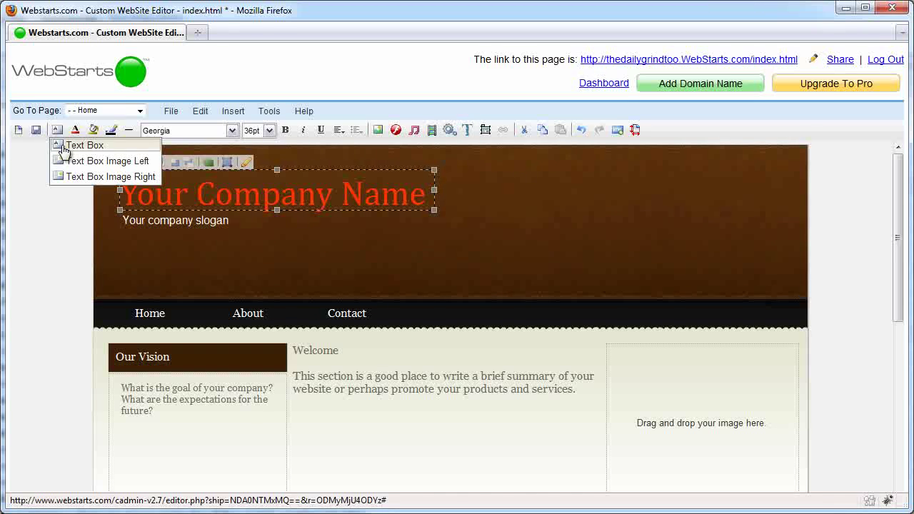
click(64, 147)
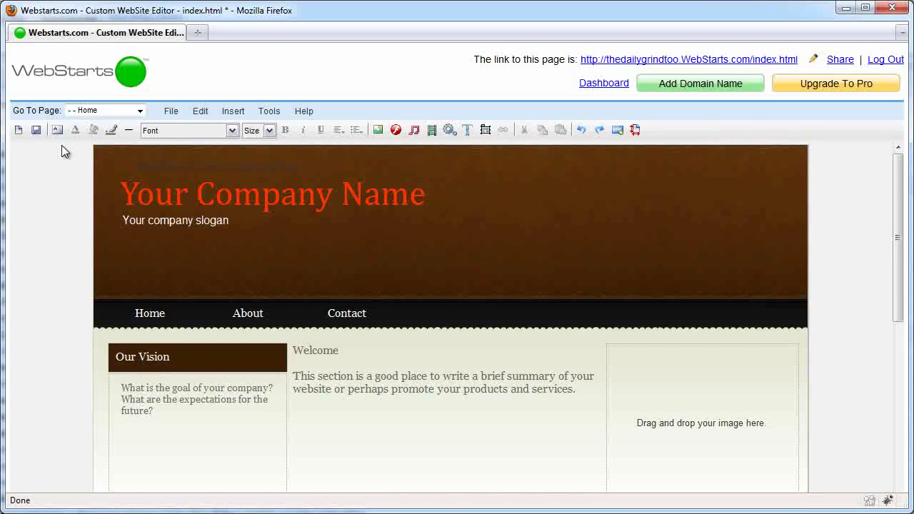
click(151, 158)
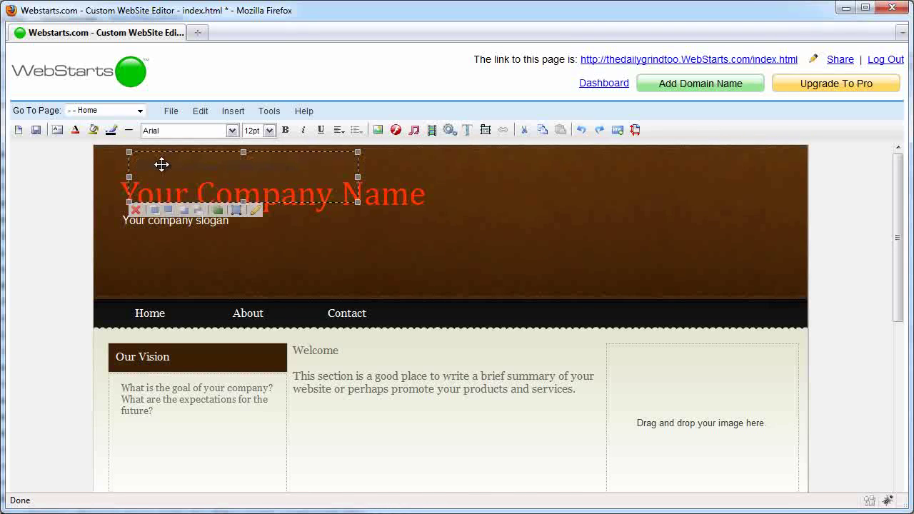
drag(162, 164, 593, 247)
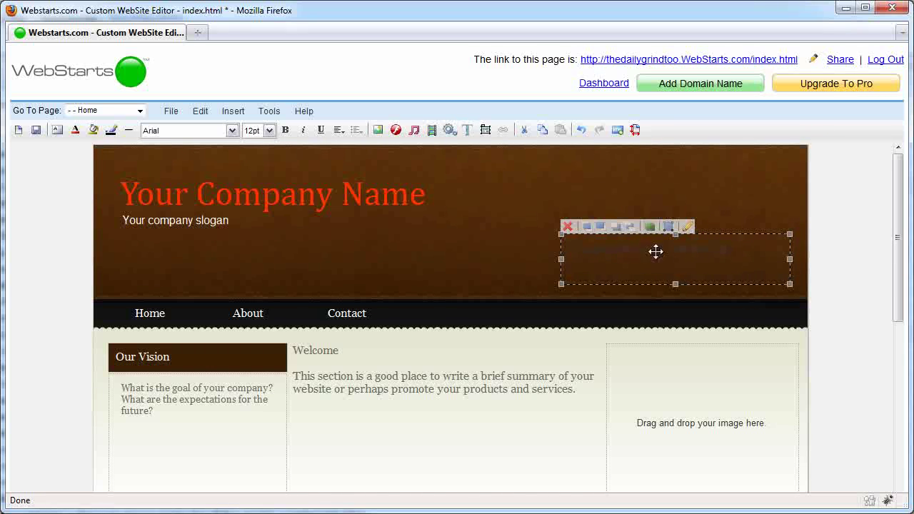
Colour the new text box's text light grey, and delete the box from the header.
click(92, 131)
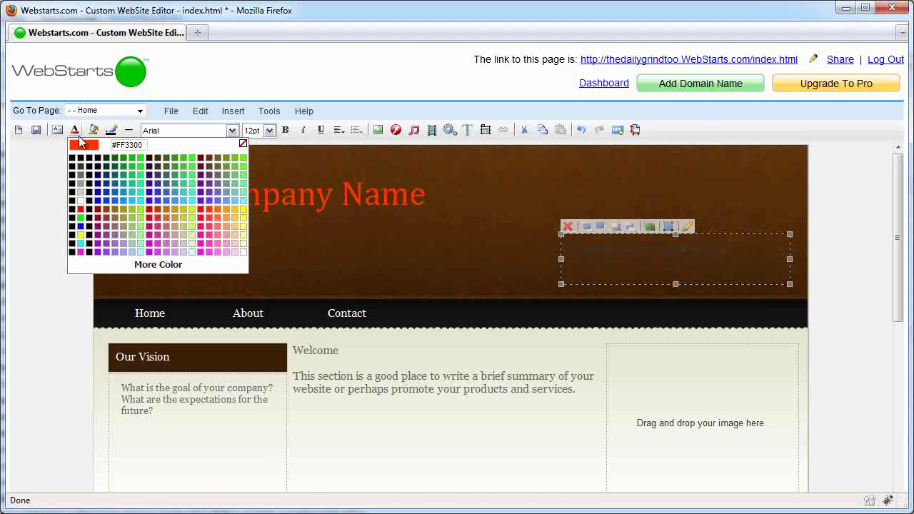
click(81, 196)
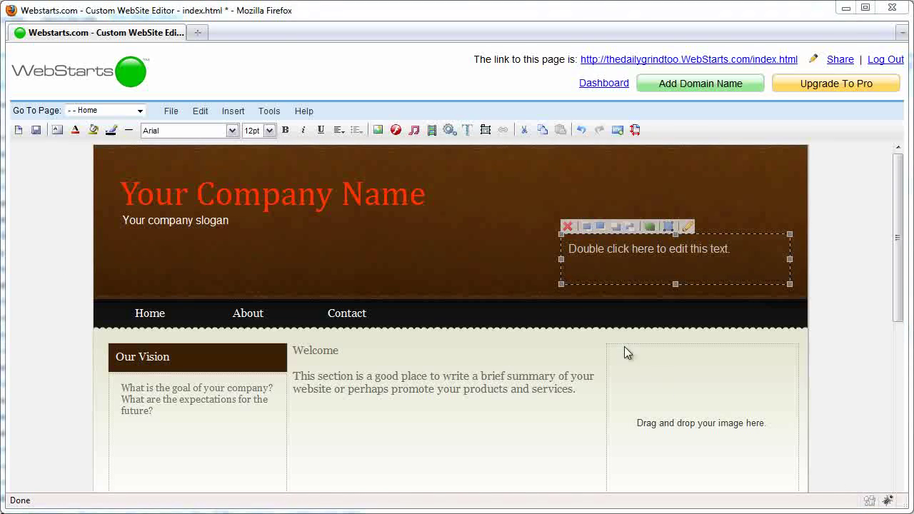
click(568, 228)
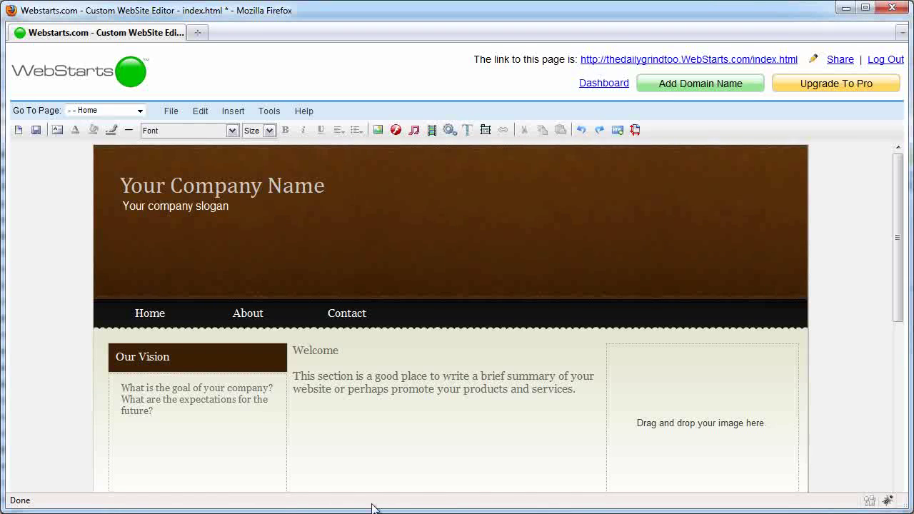
Upload the Coffee-Beans picture from The Daily Grind folder to the site's images.
click(377, 130)
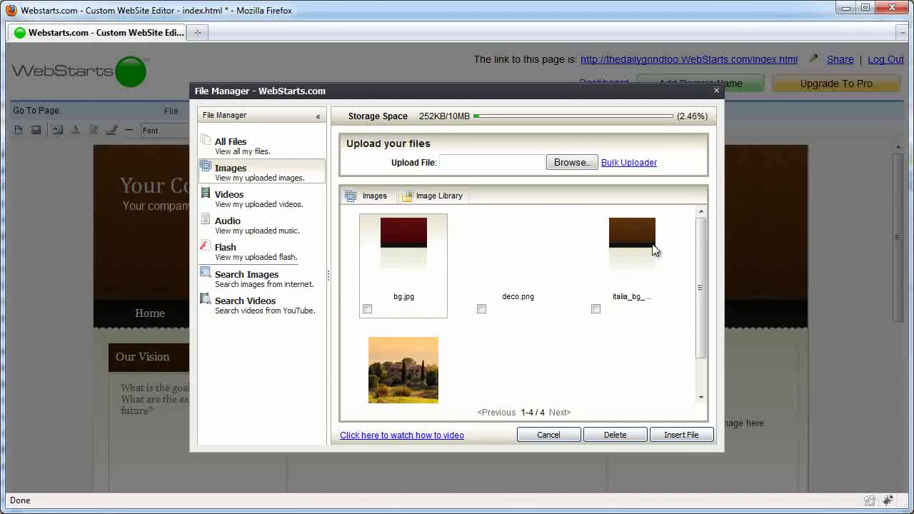
drag(699, 230, 694, 334)
scroll(705, 250, up, 2)
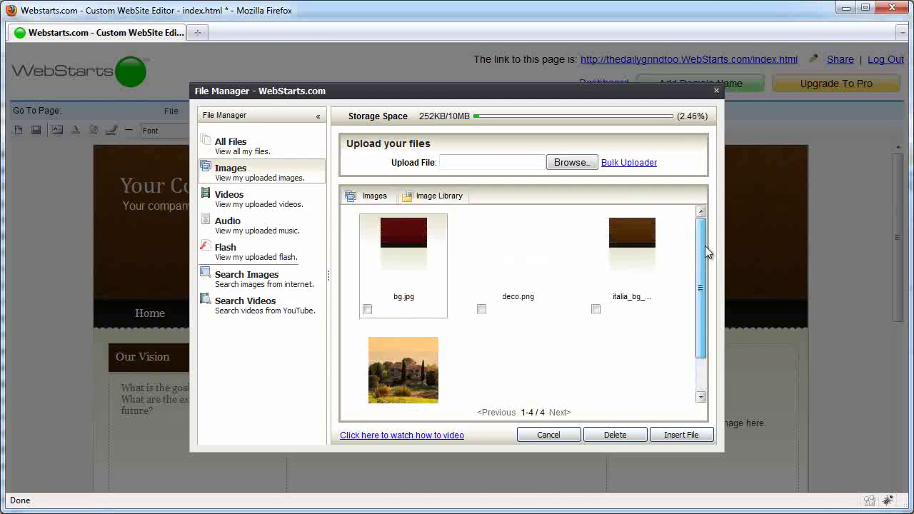
click(576, 164)
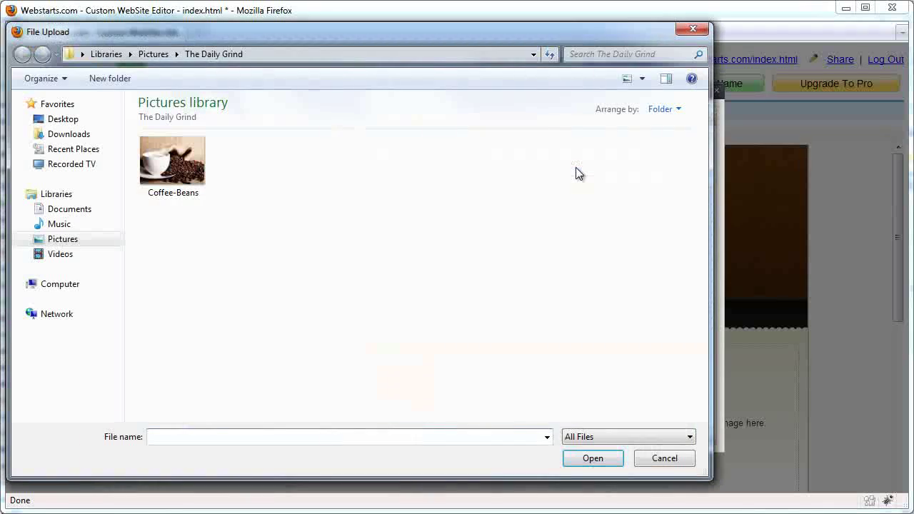
double_click(172, 177)
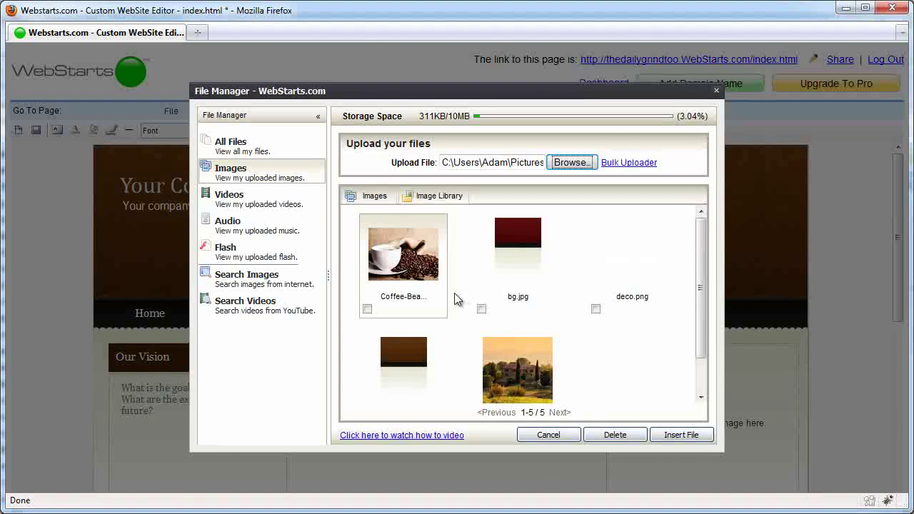
Insert the uploaded Coffee-Beans image on the page and move it toward the page's right side.
double_click(401, 247)
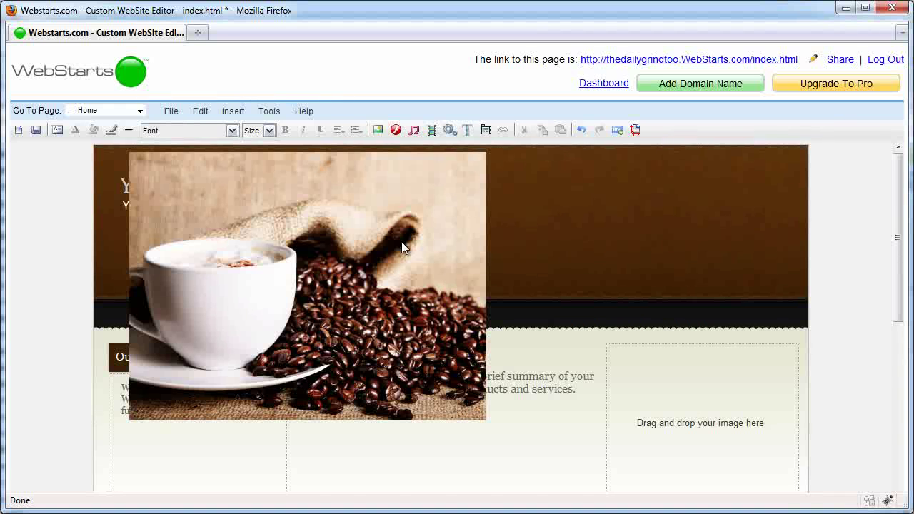
click(446, 300)
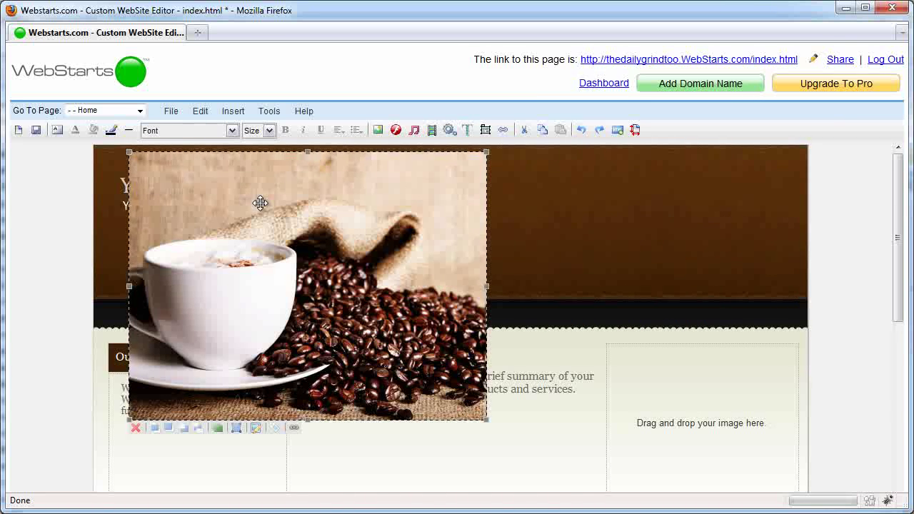
drag(258, 201, 553, 240)
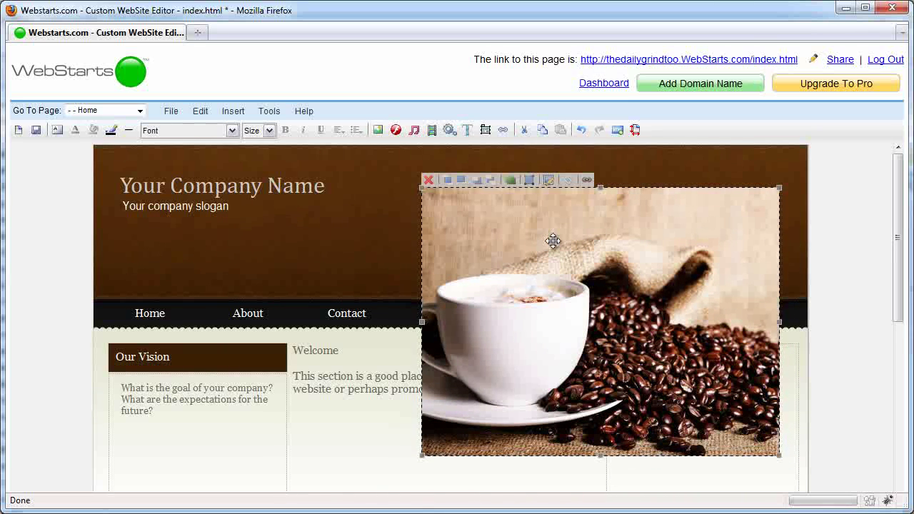
Shrink the coffee image proportionally and fit it into the image placeholder beside the Welcome text.
click(424, 185)
drag(423, 457, 606, 340)
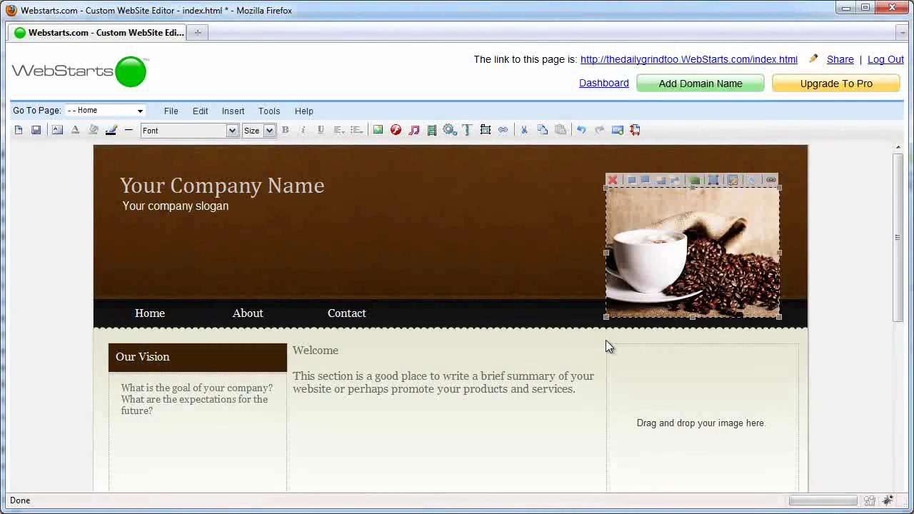
key(ctrl+z)
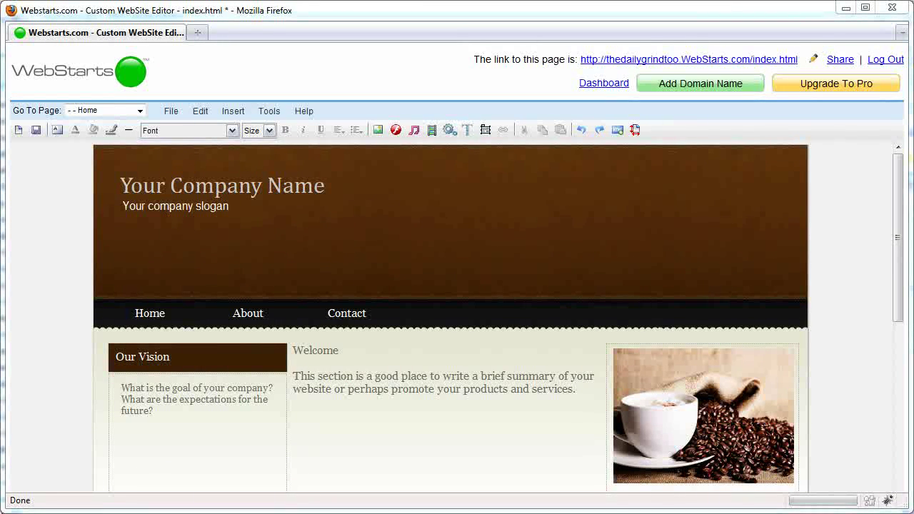
Hyperlink the coffee image to the site's Contact page.
click(724, 417)
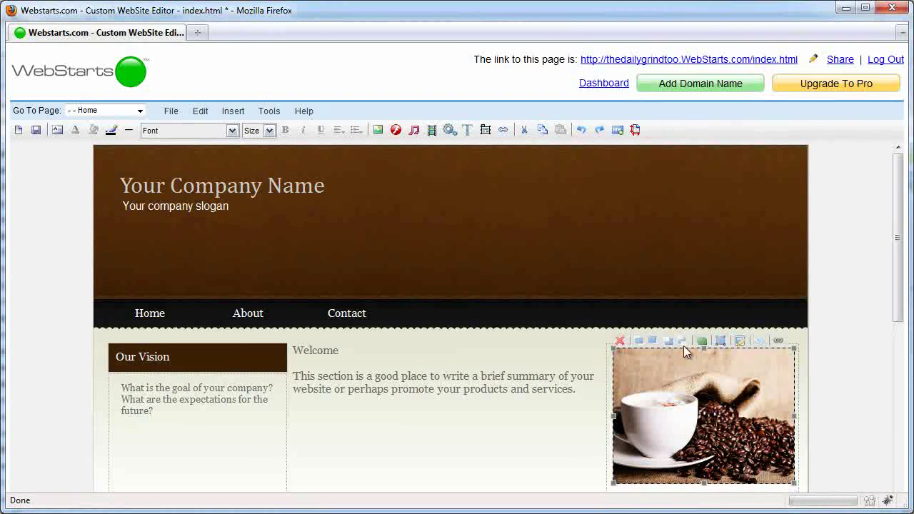
click(503, 129)
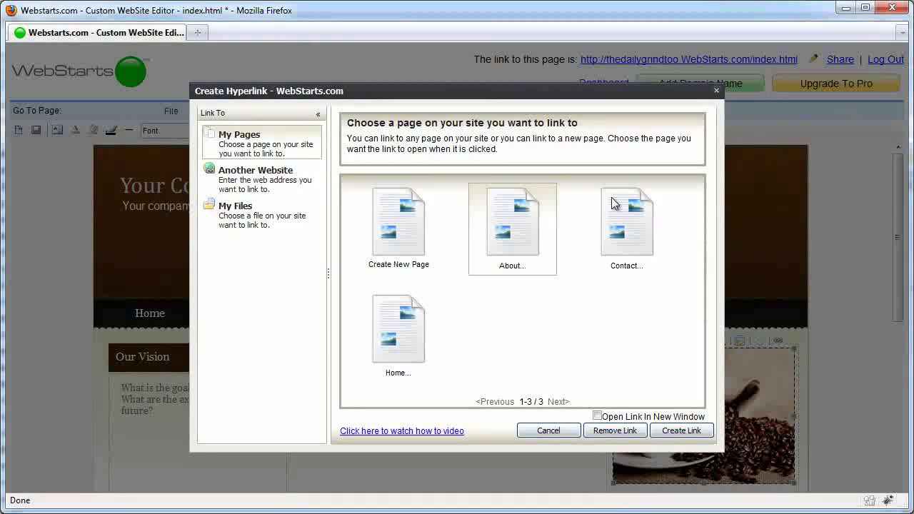
click(631, 232)
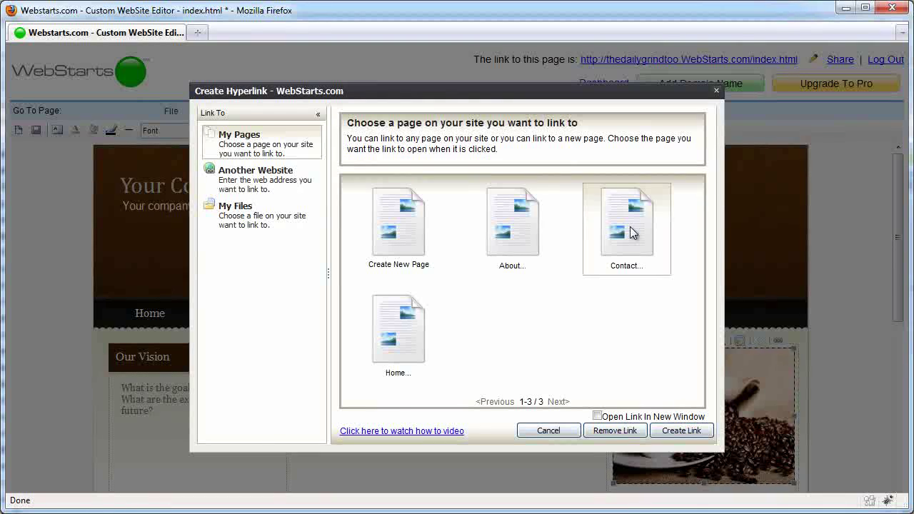
click(681, 431)
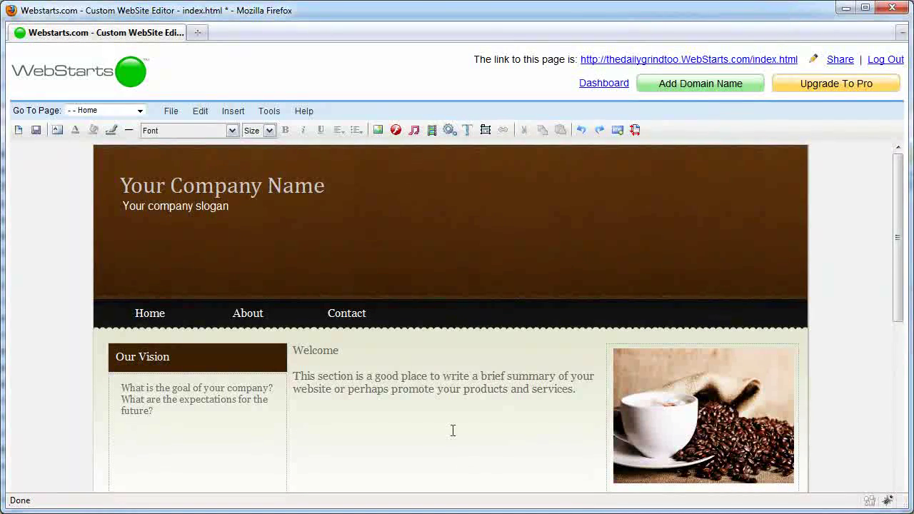
click(424, 381)
triple_click(424, 381)
click(481, 389)
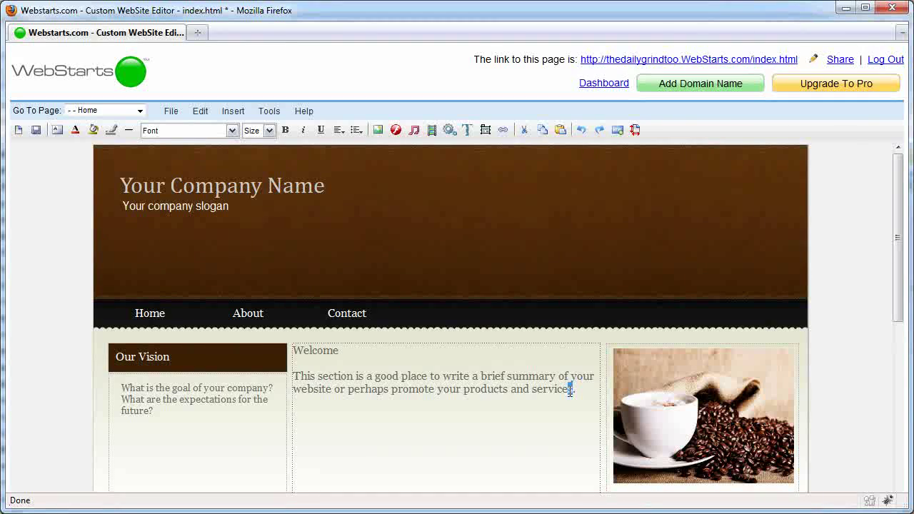
drag(570, 389, 467, 392)
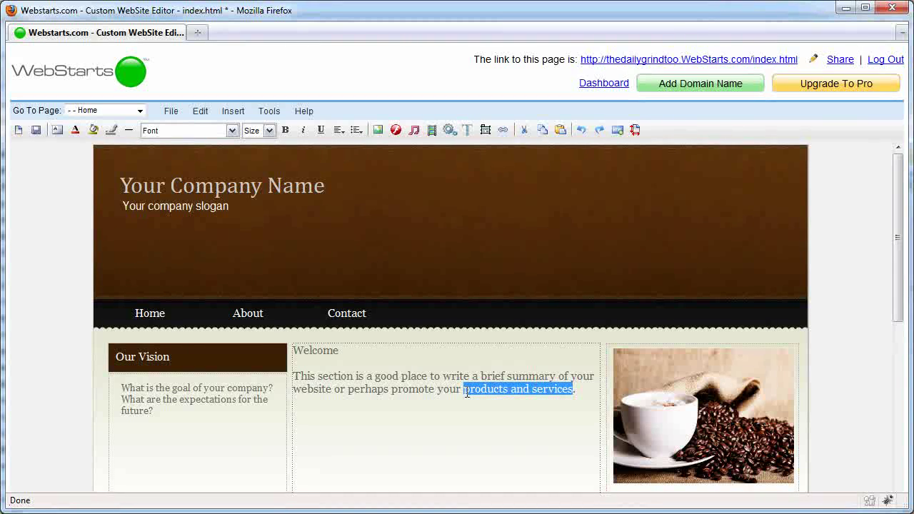
click(504, 130)
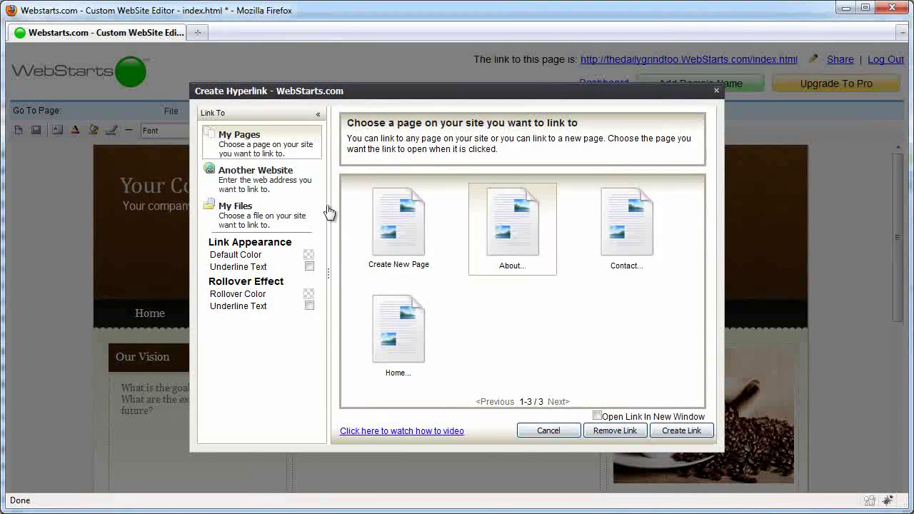
click(299, 188)
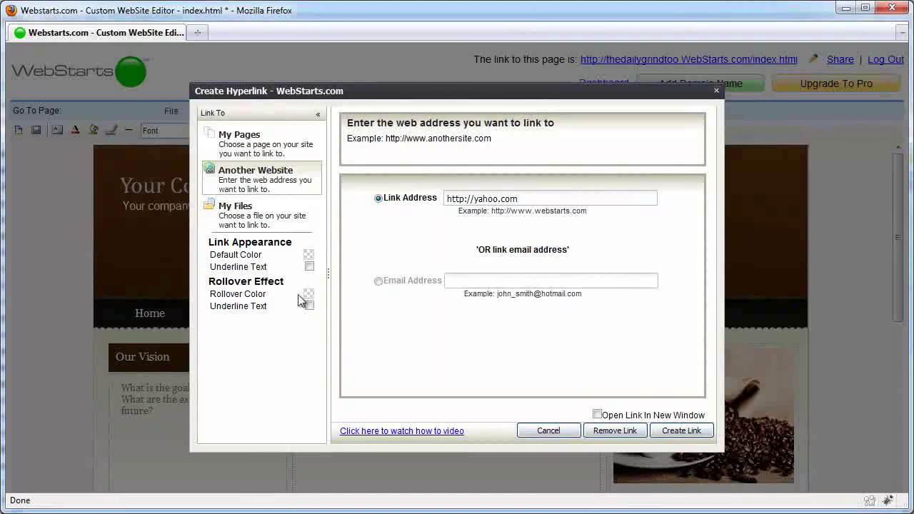
Give the link a reddish-brown default color and an olive, underlined rollover effect, and create it.
click(309, 256)
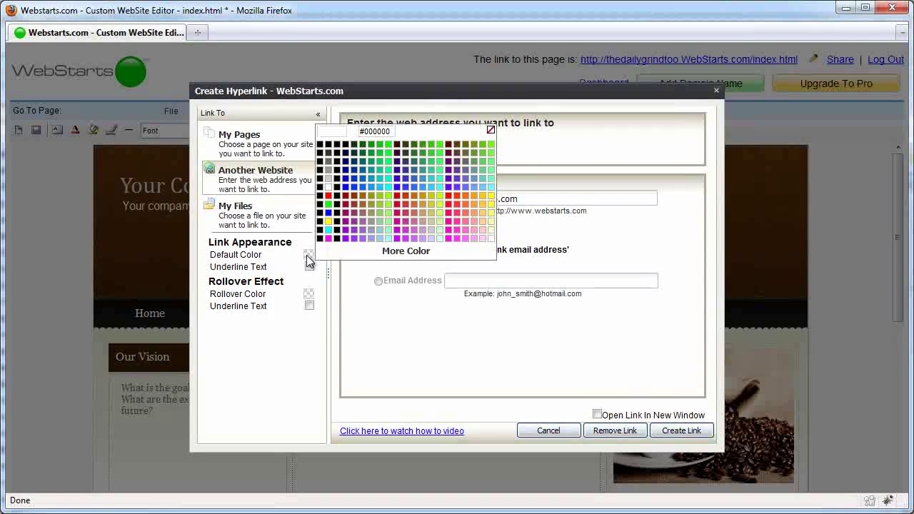
click(356, 204)
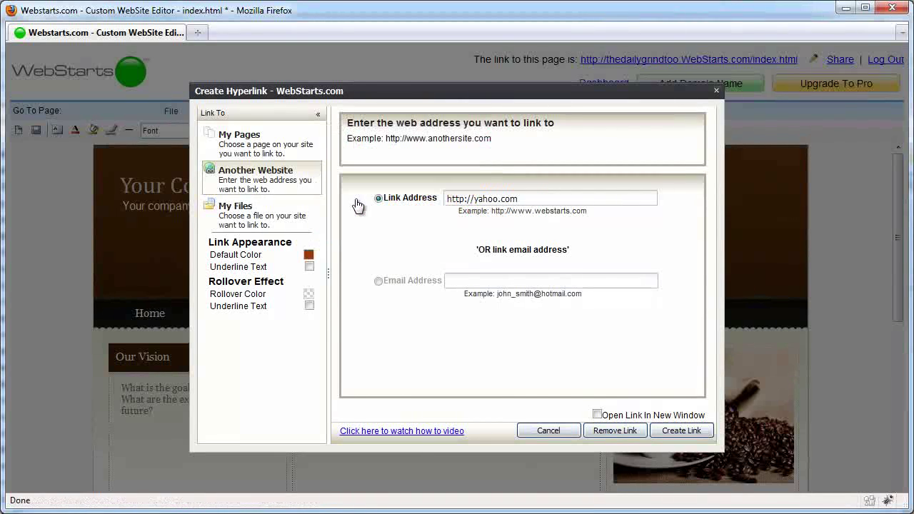
click(309, 295)
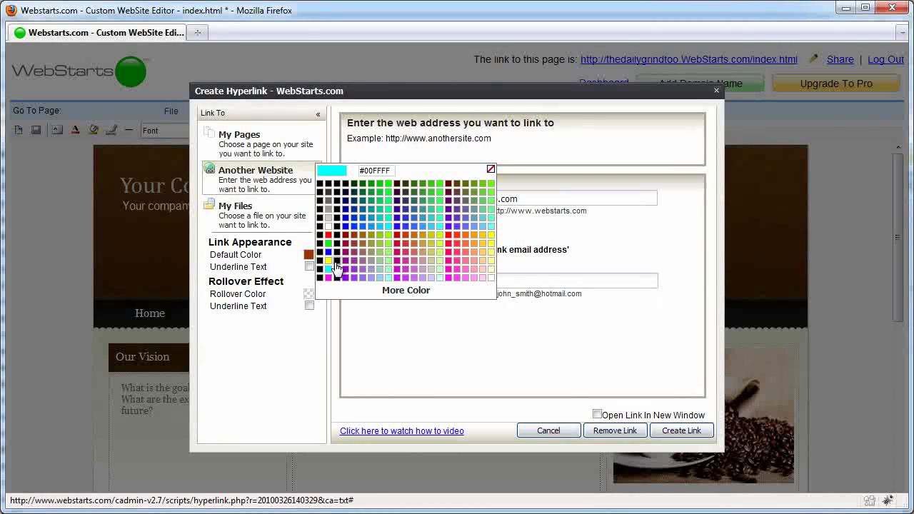
click(373, 243)
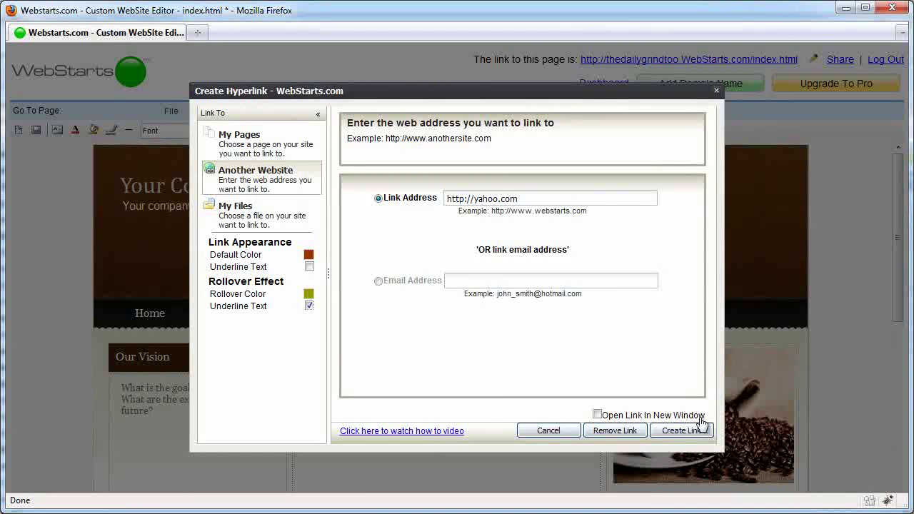
click(680, 431)
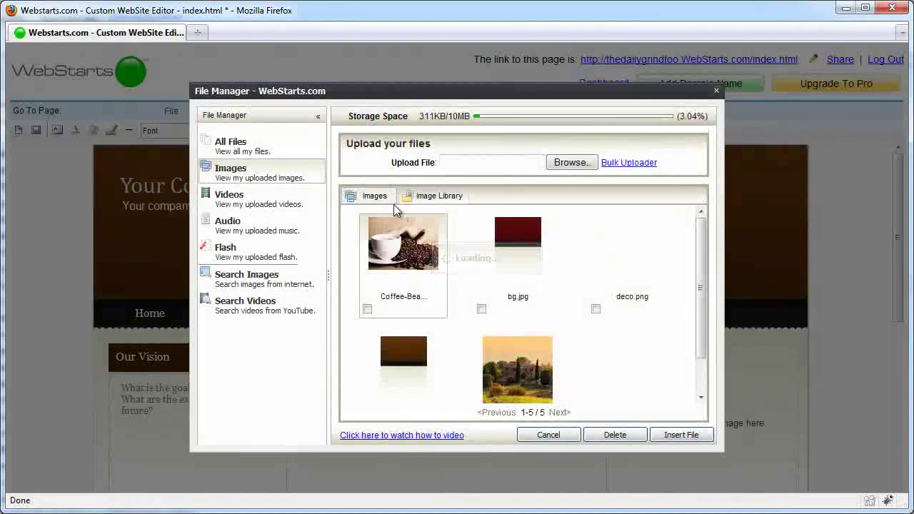
Try placing the Coffee-Beans image in the middle of the page, layered behind the text and navigation items.
double_click(420, 288)
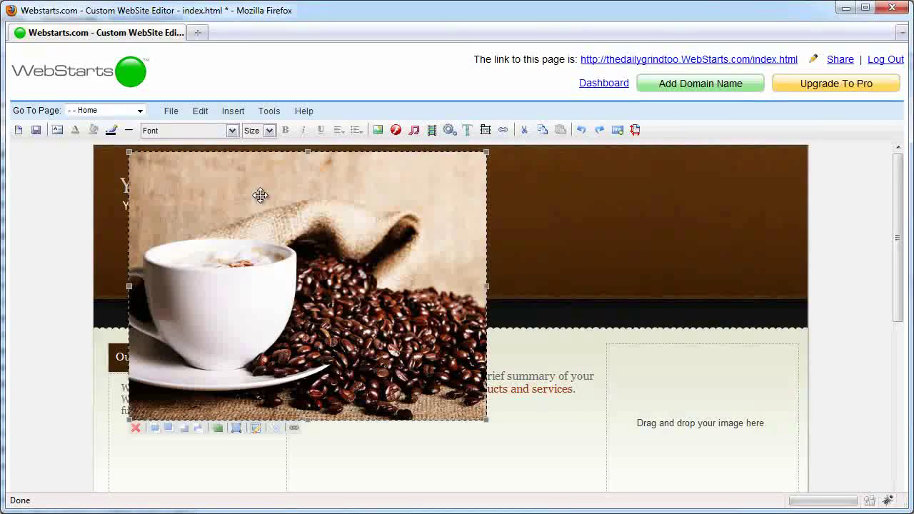
drag(261, 198, 391, 267)
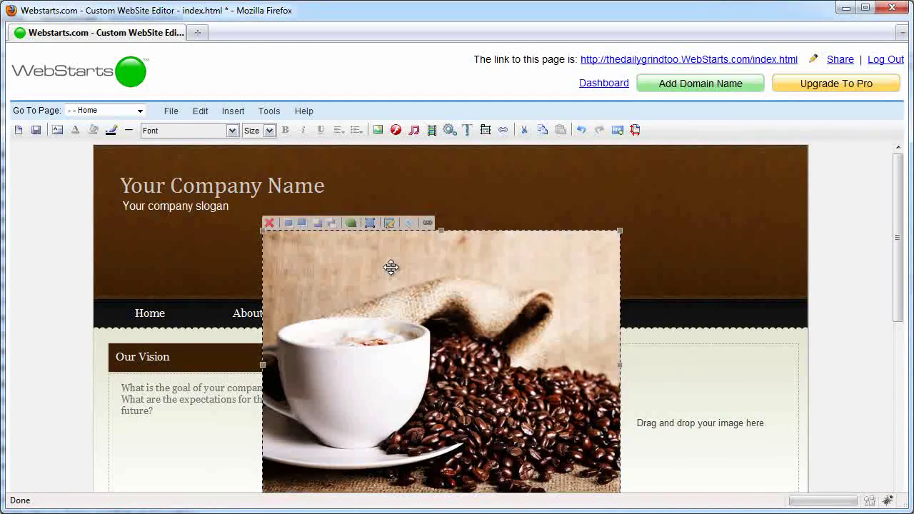
click(334, 230)
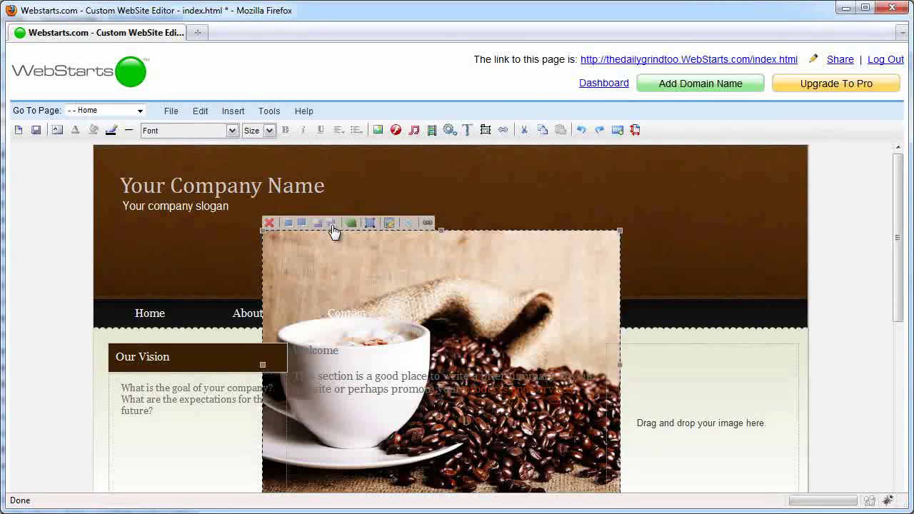
drag(484, 293, 377, 310)
key(ctrl+z)
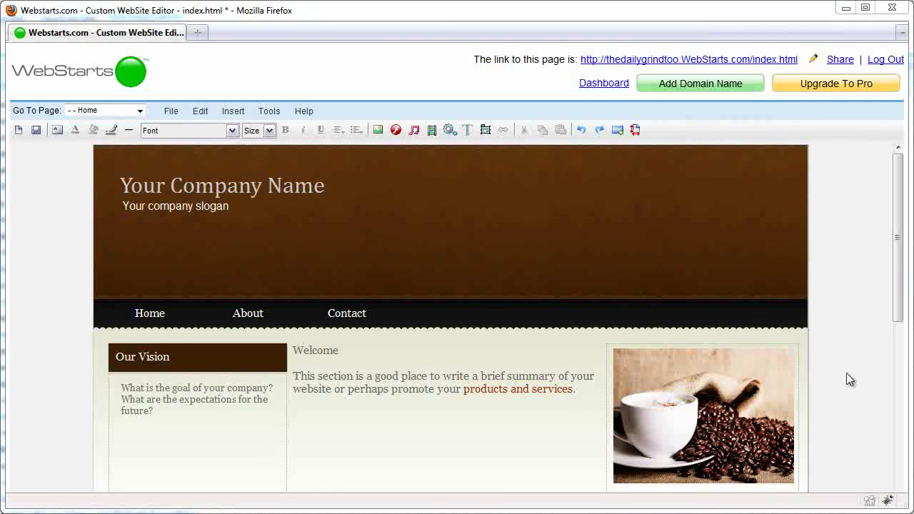
Save the Home page and dismiss the prompt about telling friends.
click(35, 129)
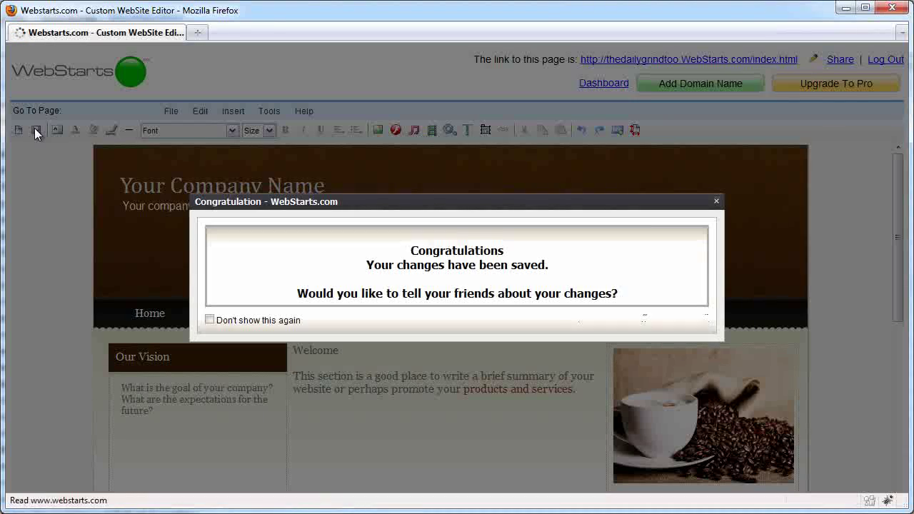
click(623, 325)
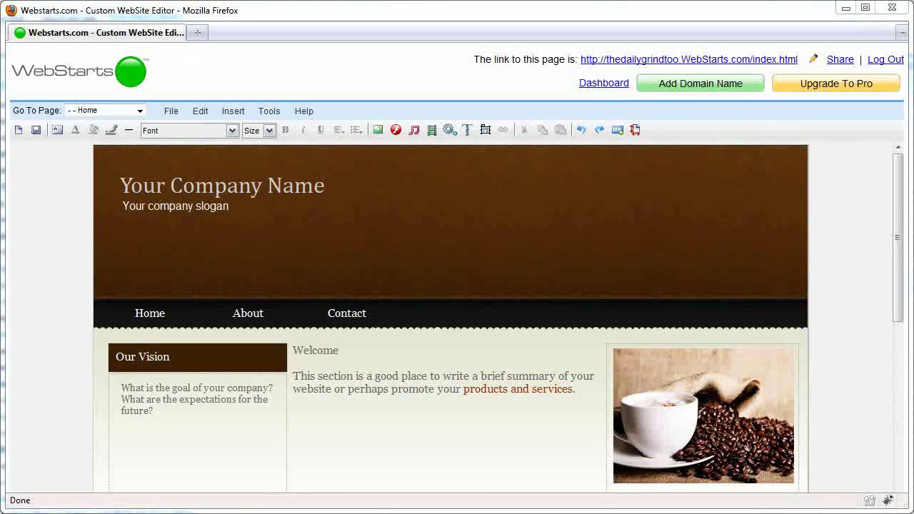
Nudge the company name text box rightward in fine increments until its edge lines up with the Home link.
click(282, 181)
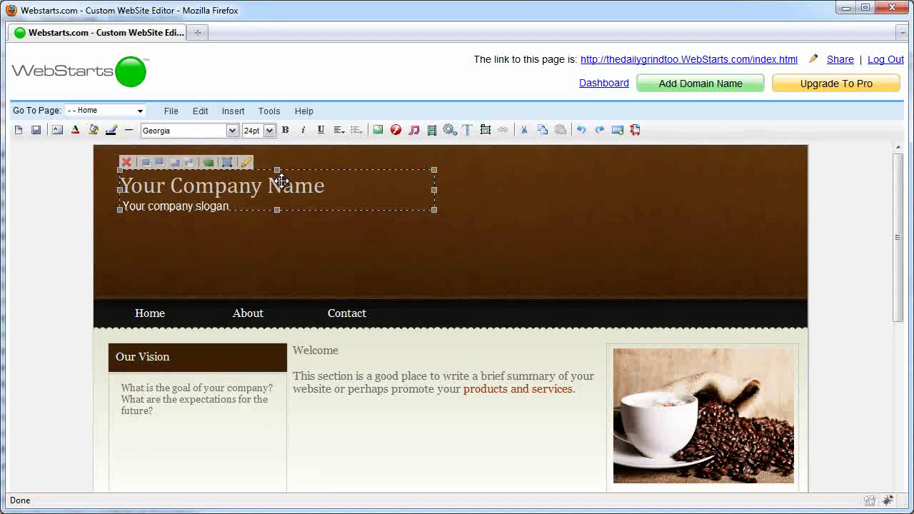
key(Right)
key(Right)
key(Right)
key(Right)
key(Right)
key(Right)
key(Right)
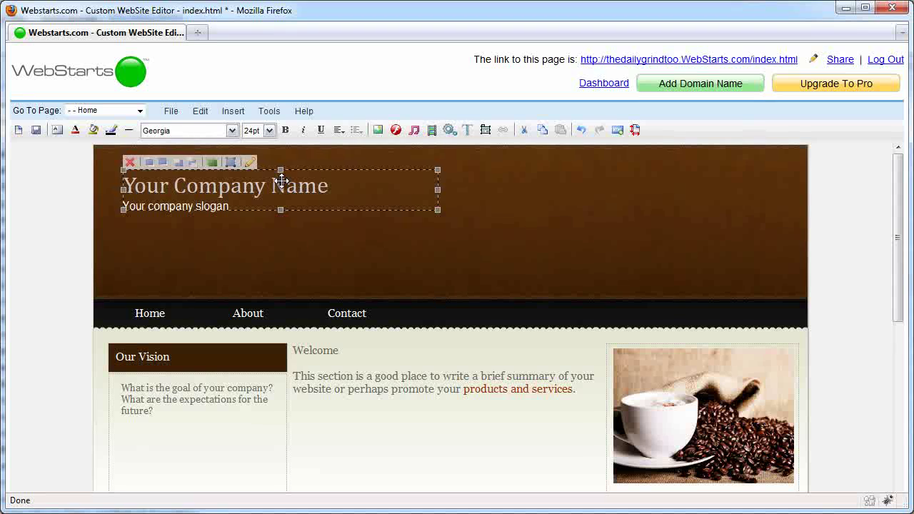
key(Right)
key(Right)
key(Right)
key(Right)
key(Right)
key(Right)
key(Right)
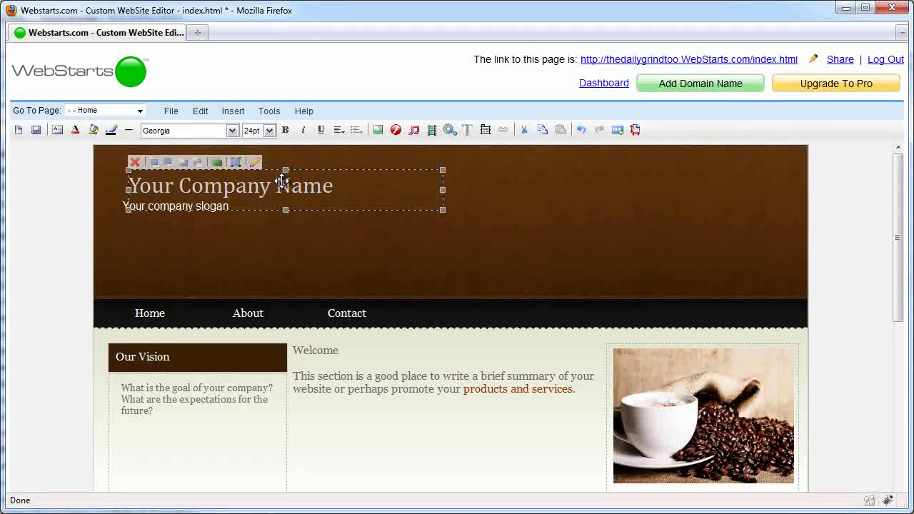
key(Right)
key(Right)
key(Right)
key(Right)
key(Right)
key(Right)
key(Right)
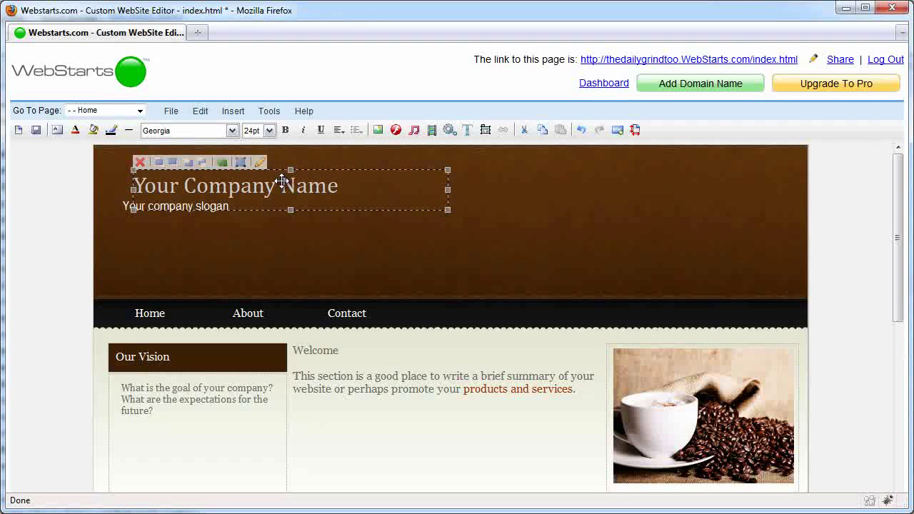
key(Right)
key(Right)
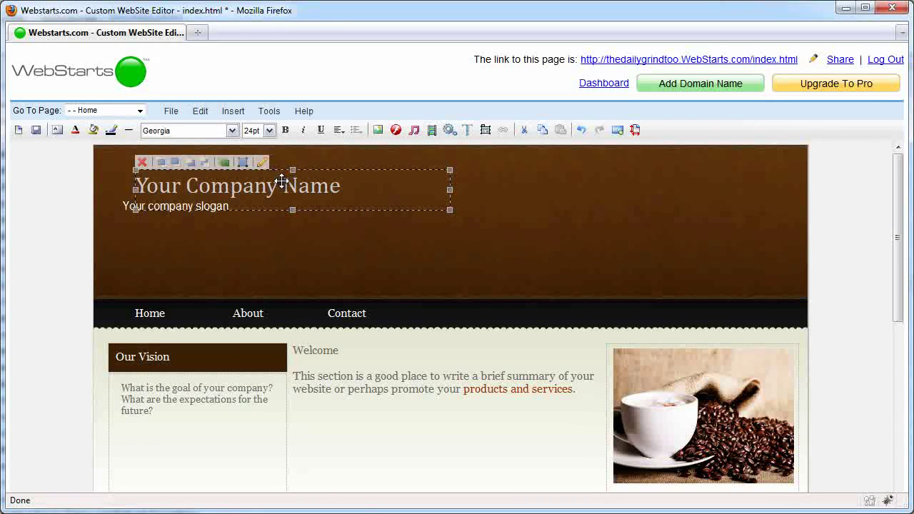
Shift the company name text box farther right in large increments, and return it to its place above the slogan.
key(shift+Right)
key(shift+Right)
key(shift+Right)
key(shift+Right)
key(shift+Right)
key(shift+Right)
key(shift+Right)
key(shift+Right)
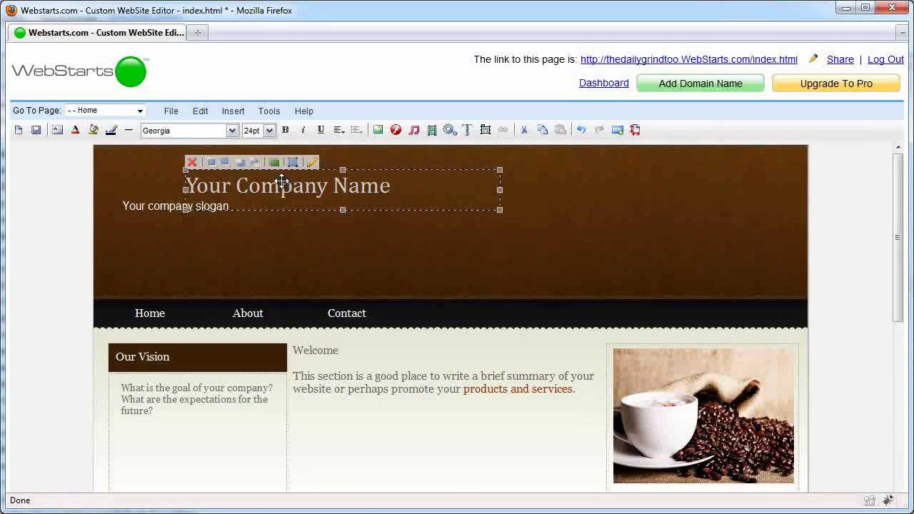
key(shift+Right)
key(shift+Right)
key(shift+Right)
key(shift+Right)
key(shift+Right)
key(shift+Right)
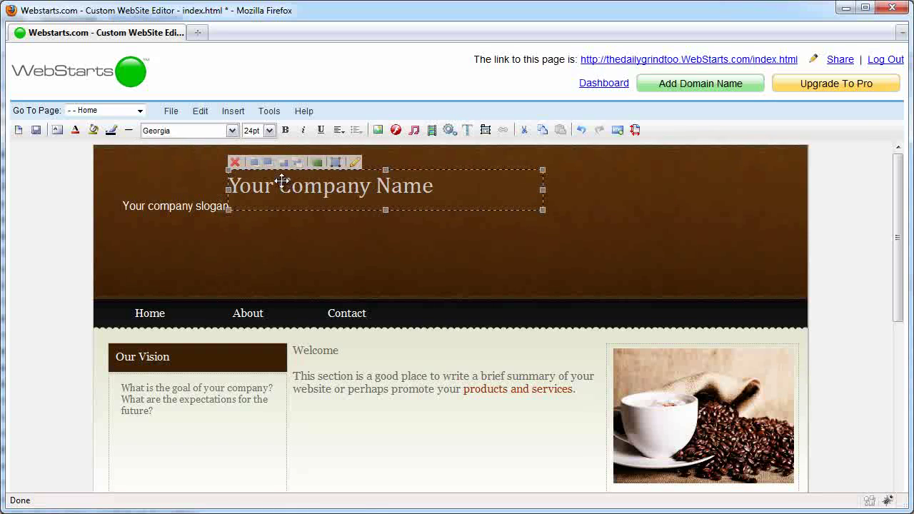
key(shift+Right)
key(shift+Right)
key(shift+Right)
key(shift+Left)
key(shift+Left)
key(shift+Left)
key(shift+Left)
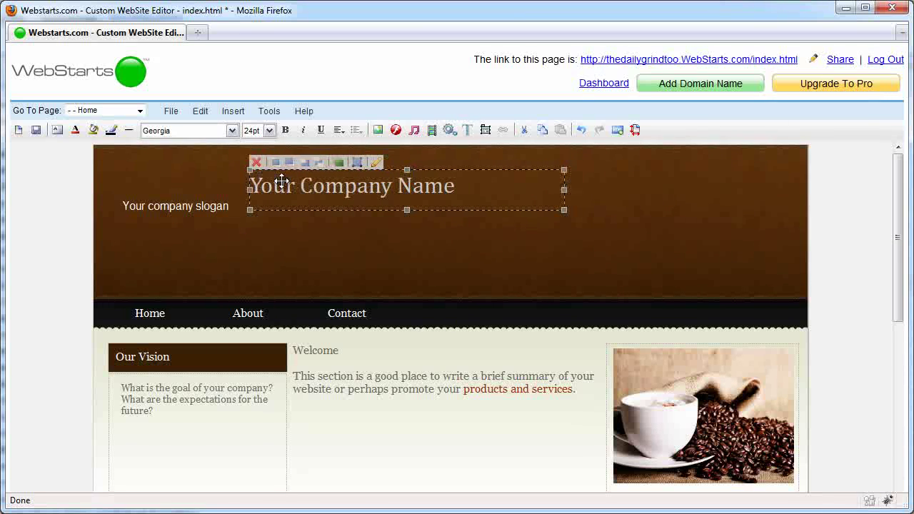
key(shift+Left)
key(shift+Left)
key(shift+Left)
key(shift+Left)
click(874, 425)
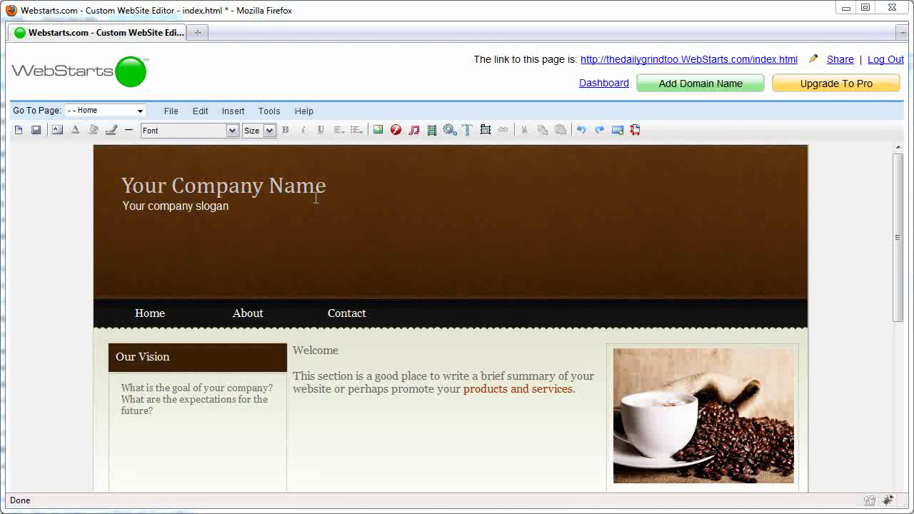
Select the company name and slogan text boxes together and shift them slightly left.
click(305, 187)
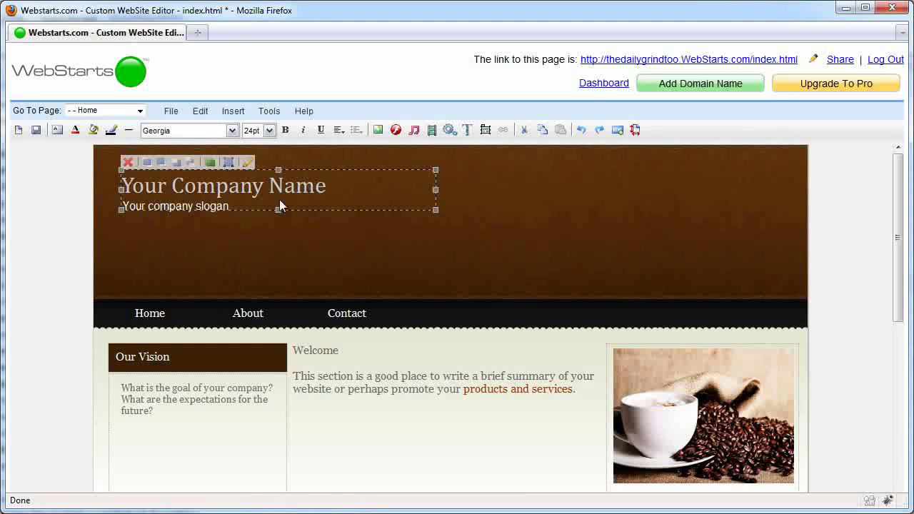
click(203, 208)
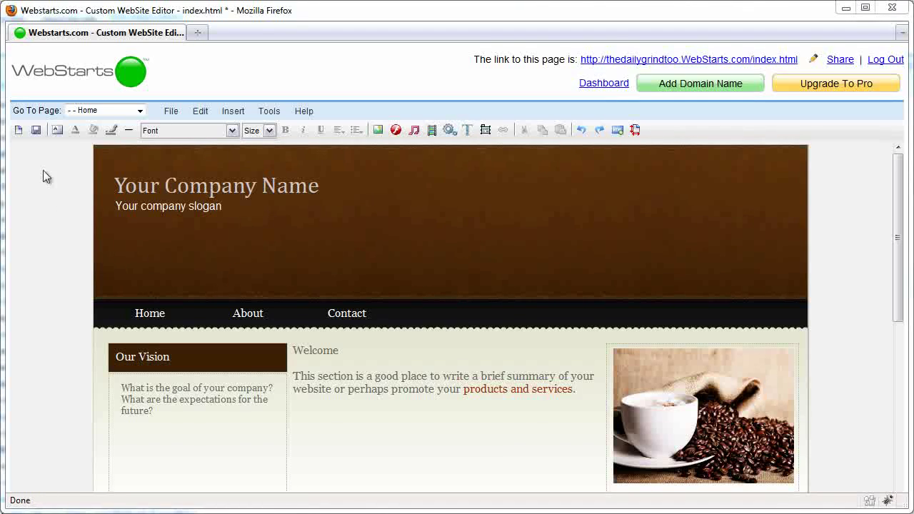
Create a new page named Services as a copy of the Home page.
click(18, 136)
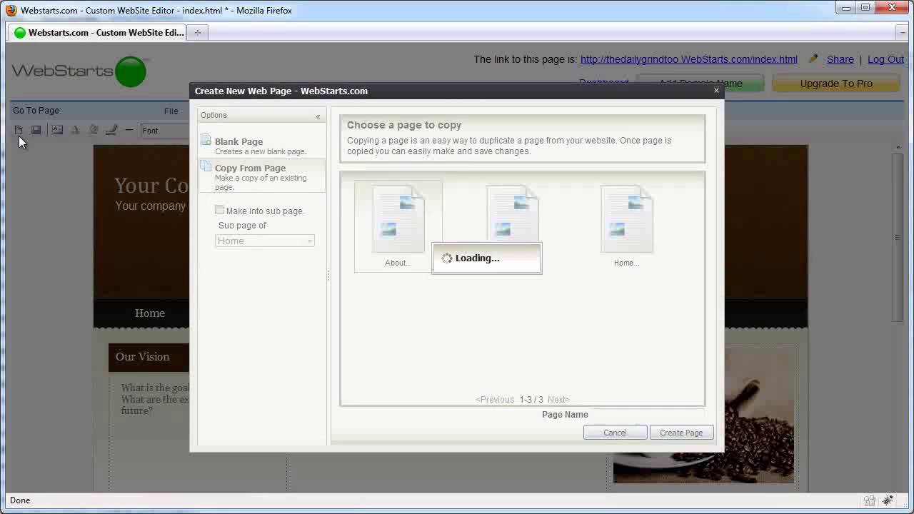
click(717, 92)
click(170, 111)
click(174, 125)
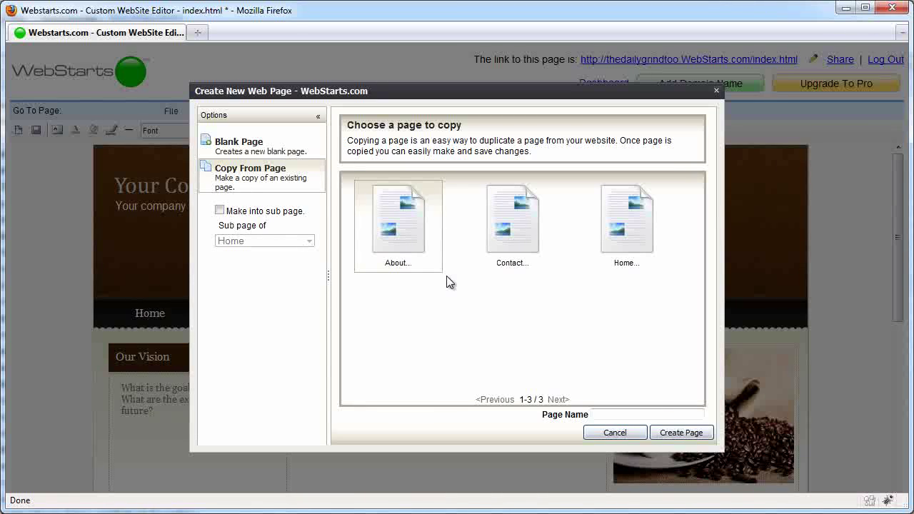
click(296, 151)
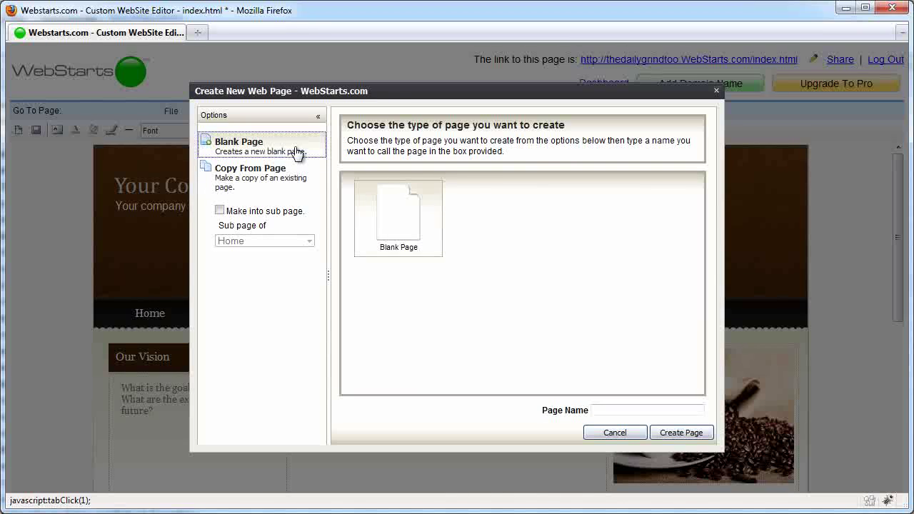
click(295, 178)
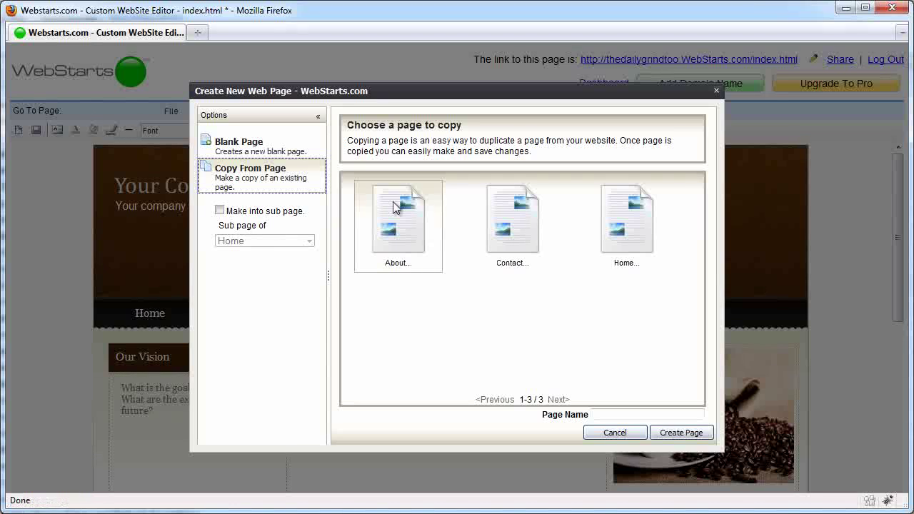
click(631, 242)
click(638, 414)
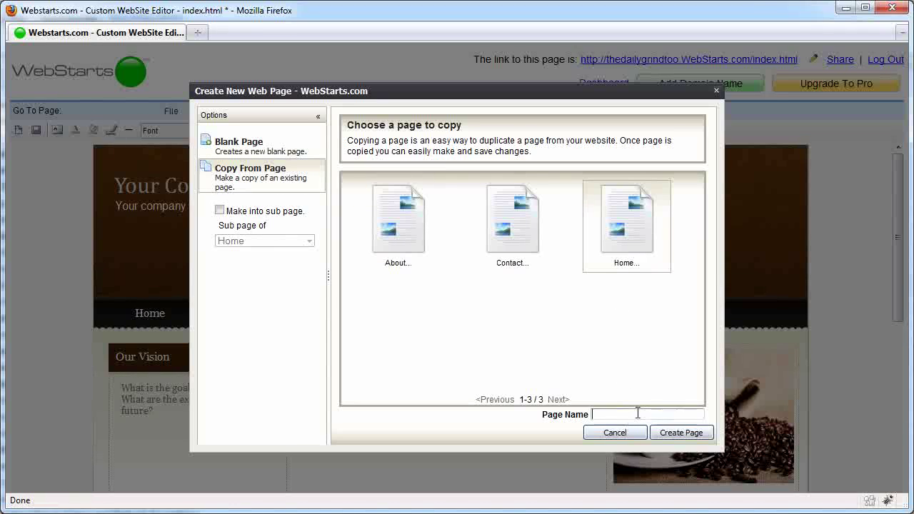
text(Services)
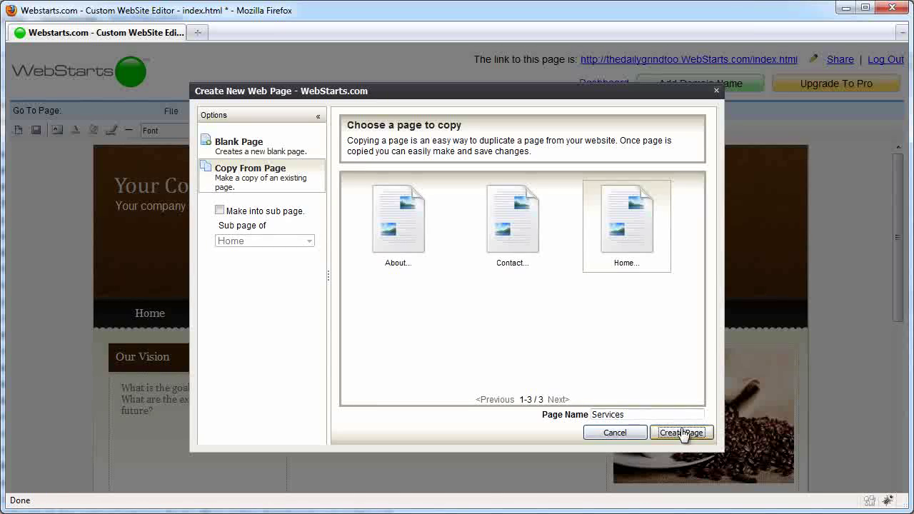
click(680, 431)
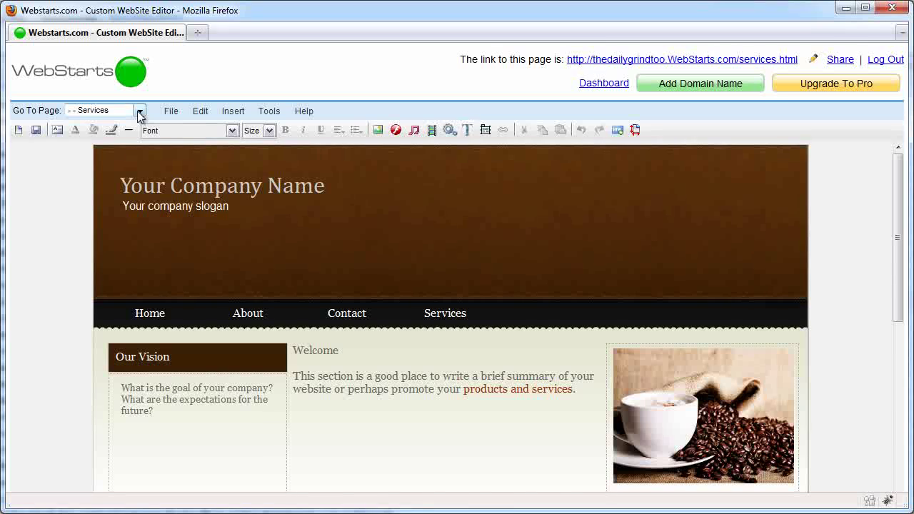
click(275, 178)
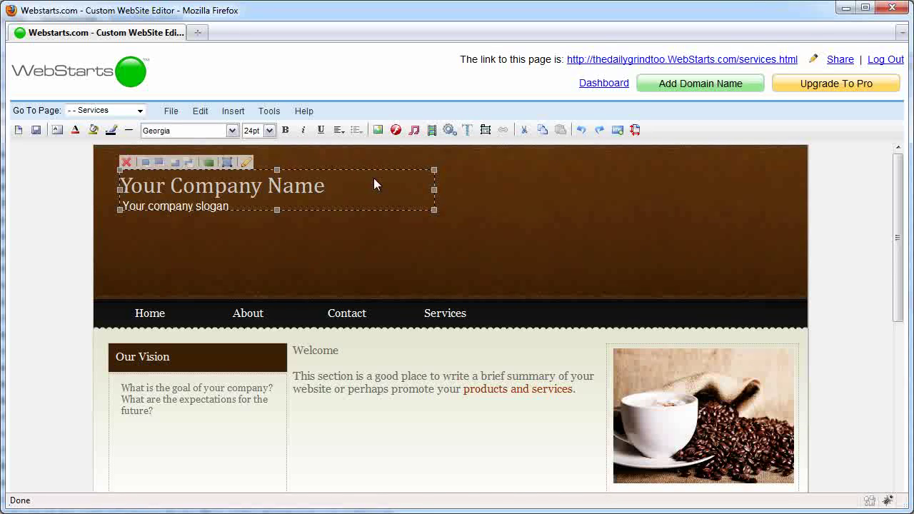
click(843, 206)
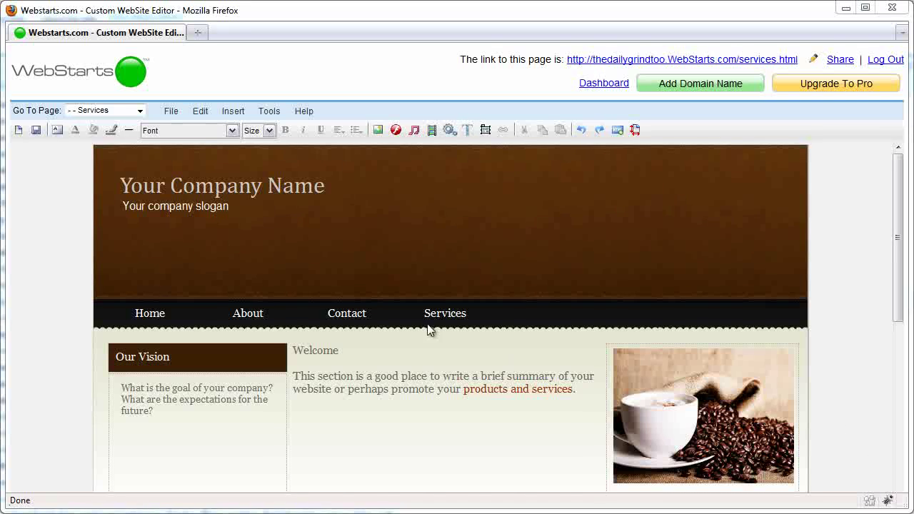
Delete the navigation menu from the Services page.
click(450, 319)
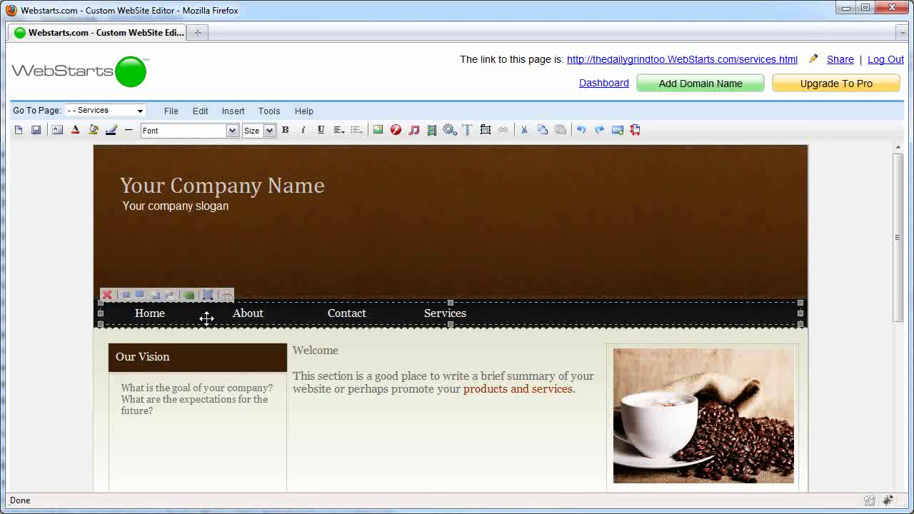
click(107, 295)
click(422, 285)
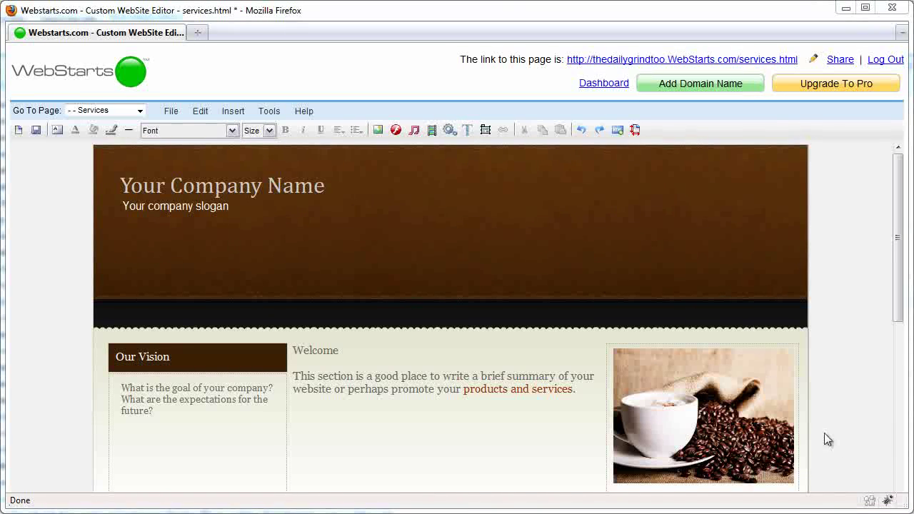
Save the Services page while leaving for the account dashboard, and set Display Menu to Yes for Services.
click(609, 87)
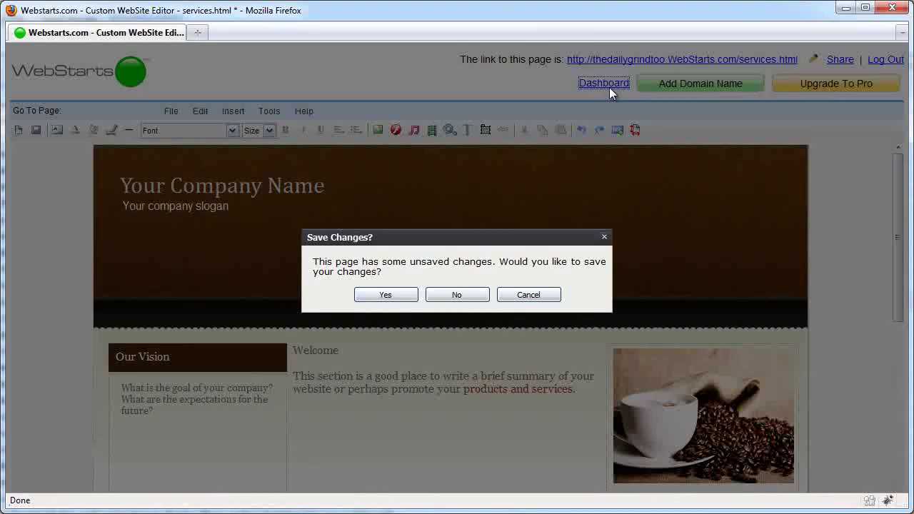
click(389, 295)
drag(903, 143, 903, 243)
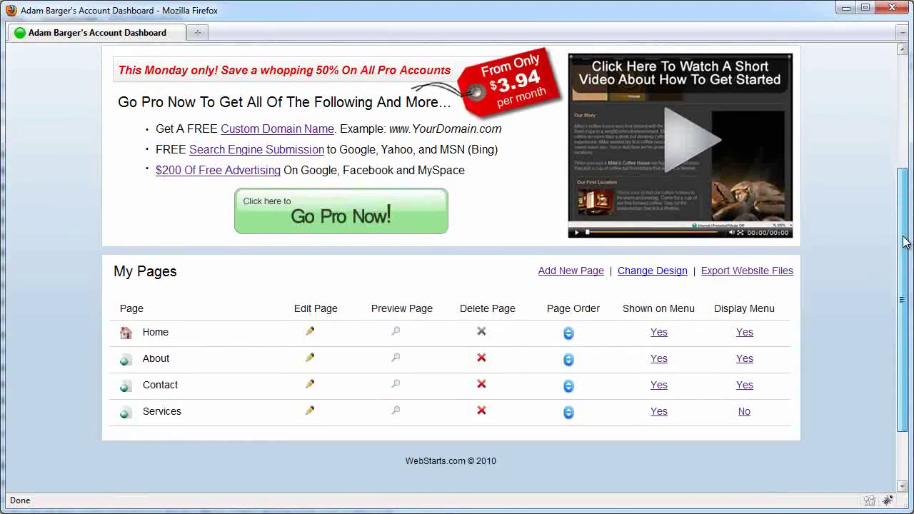
click(744, 412)
Open the live site and visit its Services page to check the navigation menu, and return to the dashboard.
scroll(744, 419, up, 5)
click(651, 61)
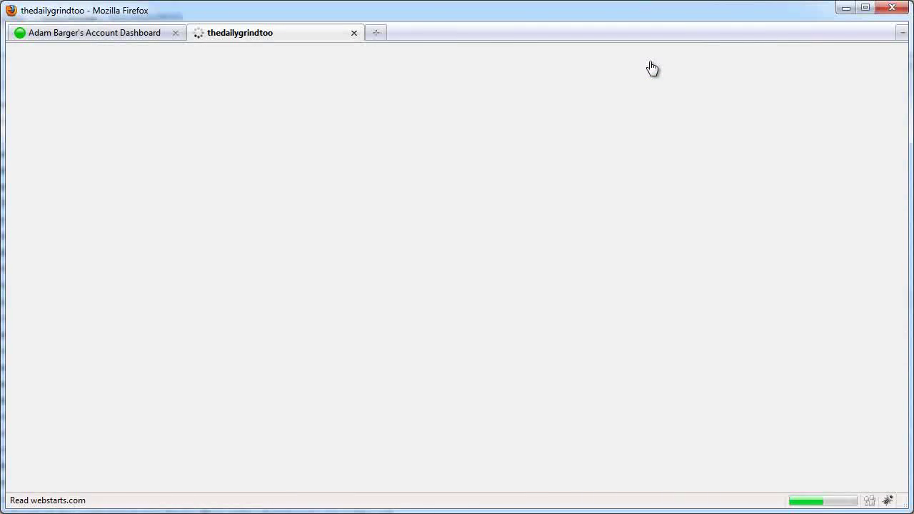
click(462, 212)
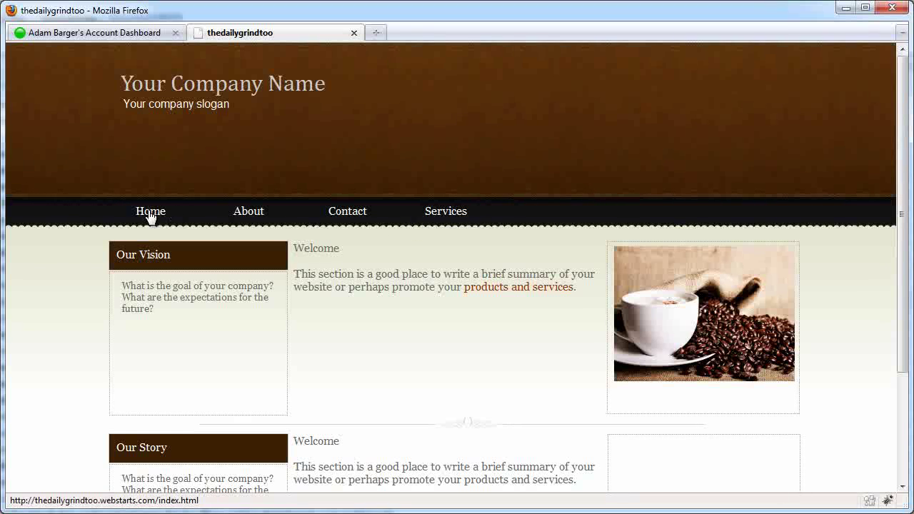
click(353, 34)
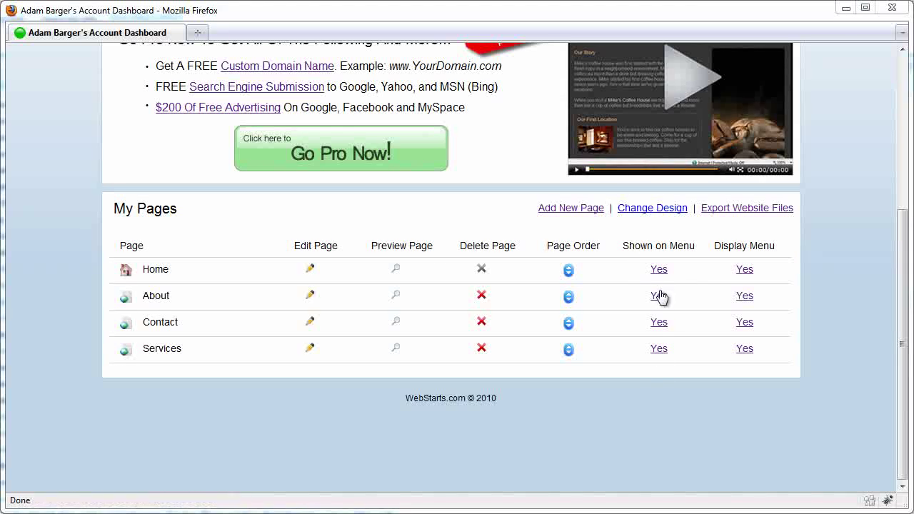
Set Shown on Menu to No for the Services page, and check the navigation menu on the live site.
click(659, 350)
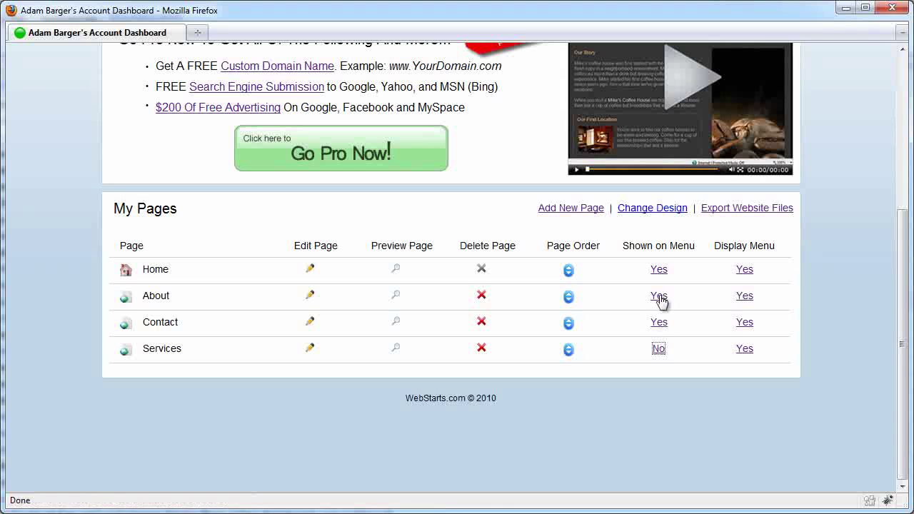
click(658, 349)
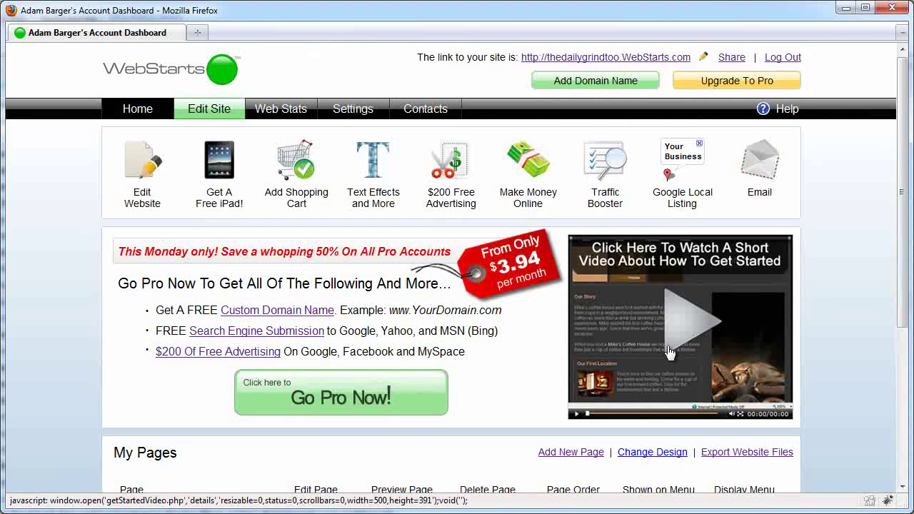
click(645, 64)
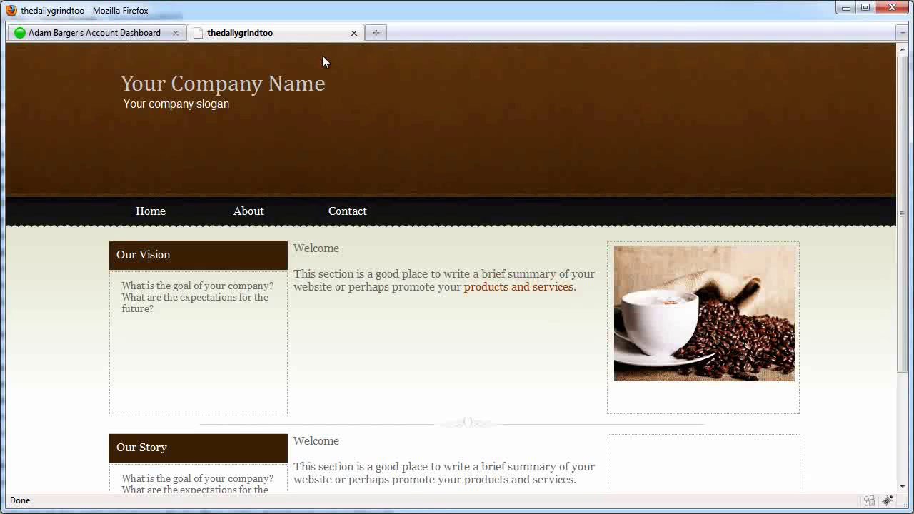
click(354, 33)
Preview the Services page from the page list to inspect its navigation menu, and close the preview.
scroll(395, 227, down, 5)
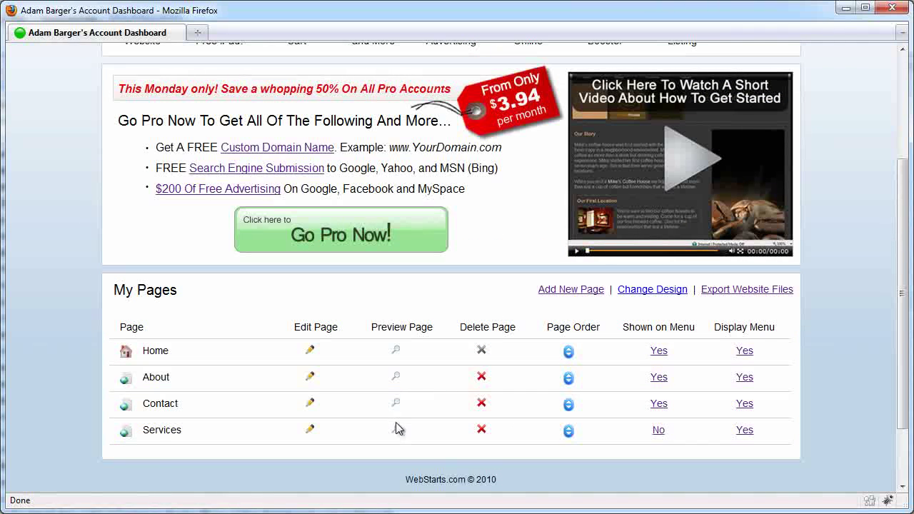
click(395, 423)
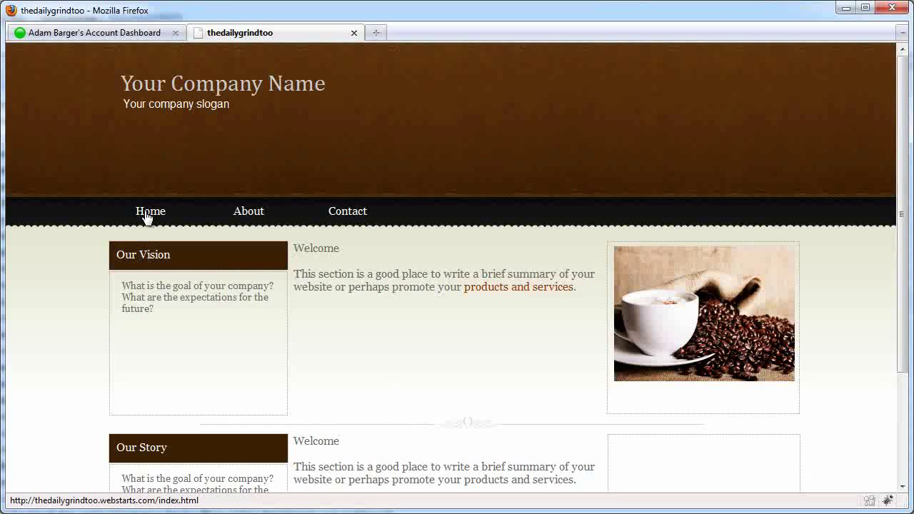
click(354, 33)
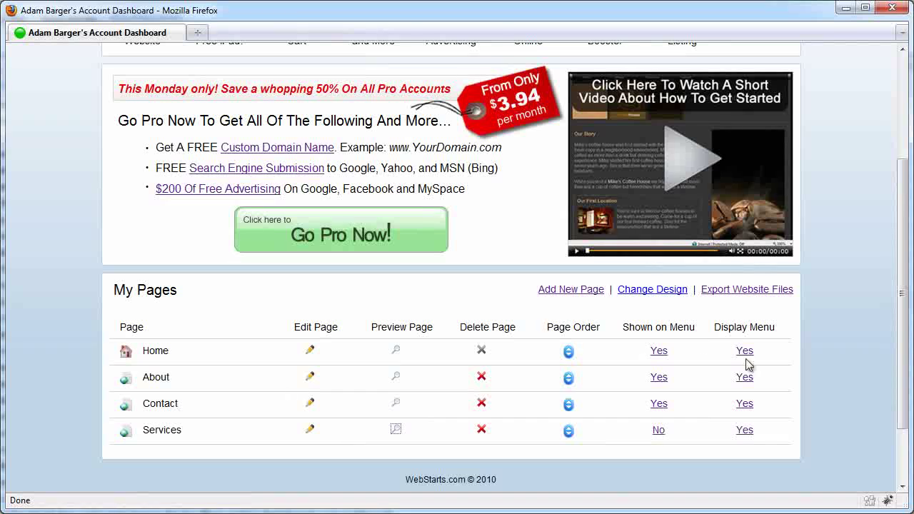
Set Shown on Menu to Yes for the Services page, and preview that page to check its menu links.
click(658, 429)
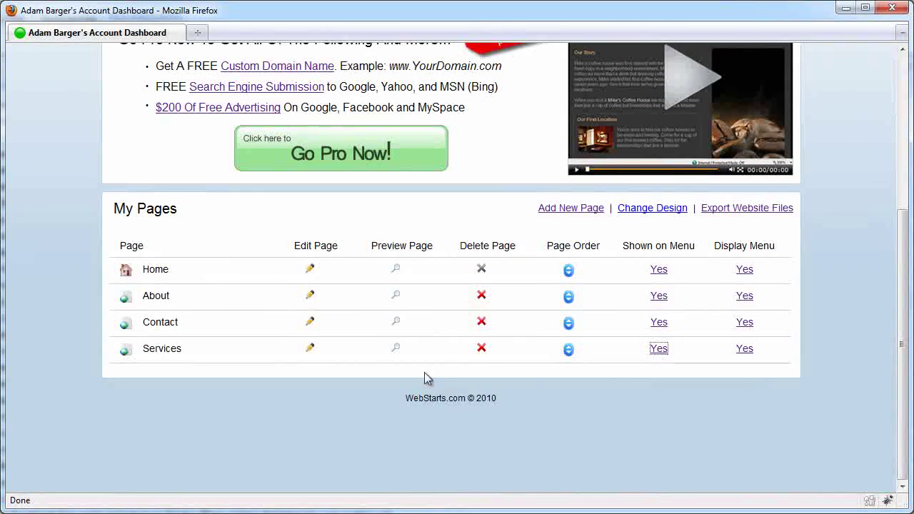
click(395, 351)
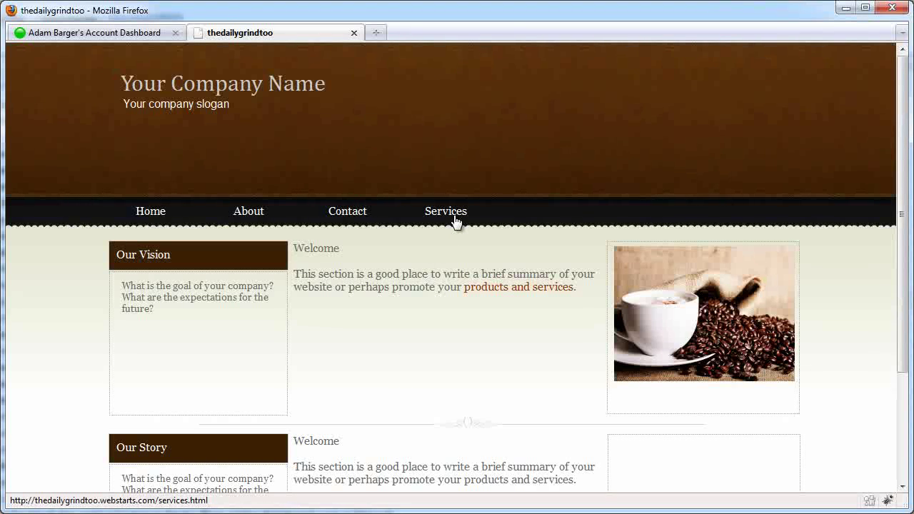
click(354, 33)
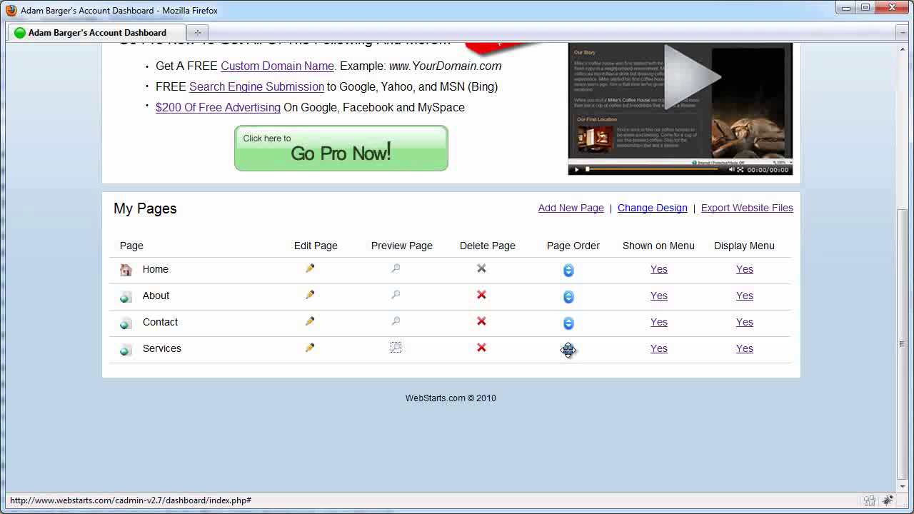
Move the Services page directly below Home in the page order, and preview the reordered menu.
drag(567, 349, 569, 292)
scroll(583, 310, down, 5)
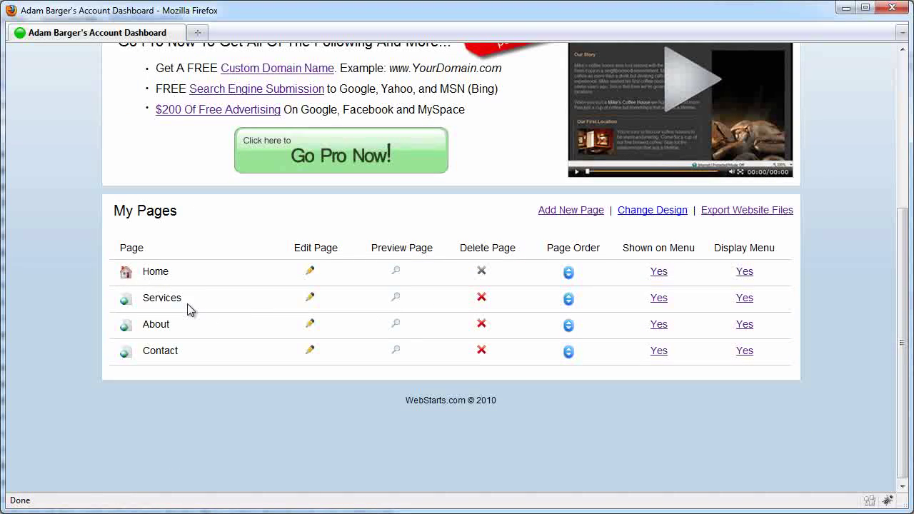
click(397, 299)
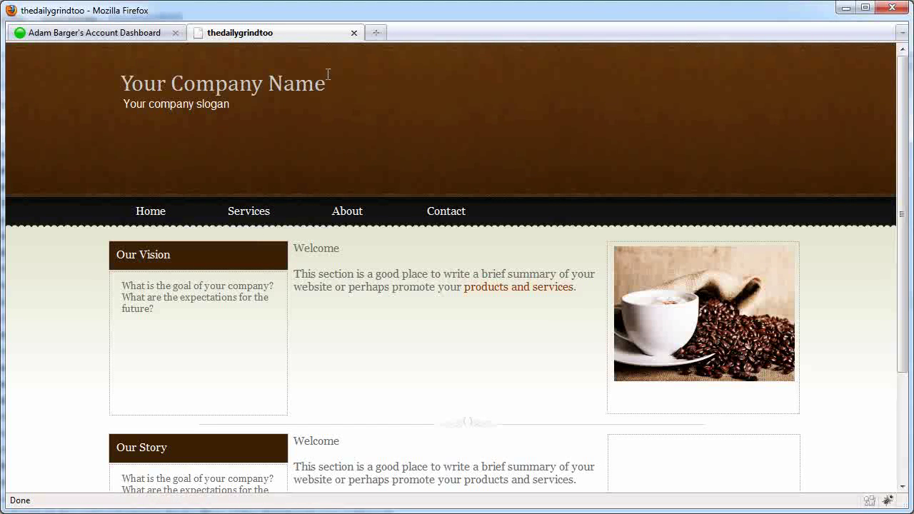
click(352, 33)
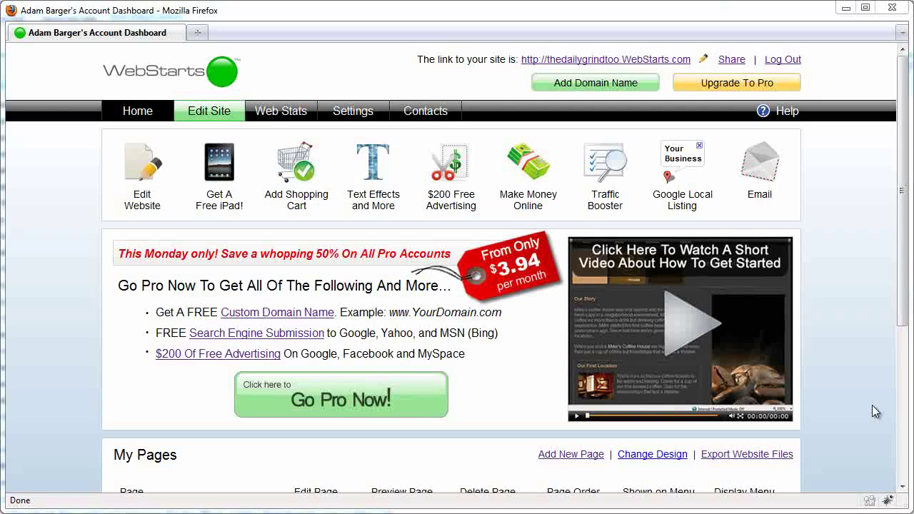
Check whether the brand new domain name thedailygrindtoo.com is available for the website.
click(606, 86)
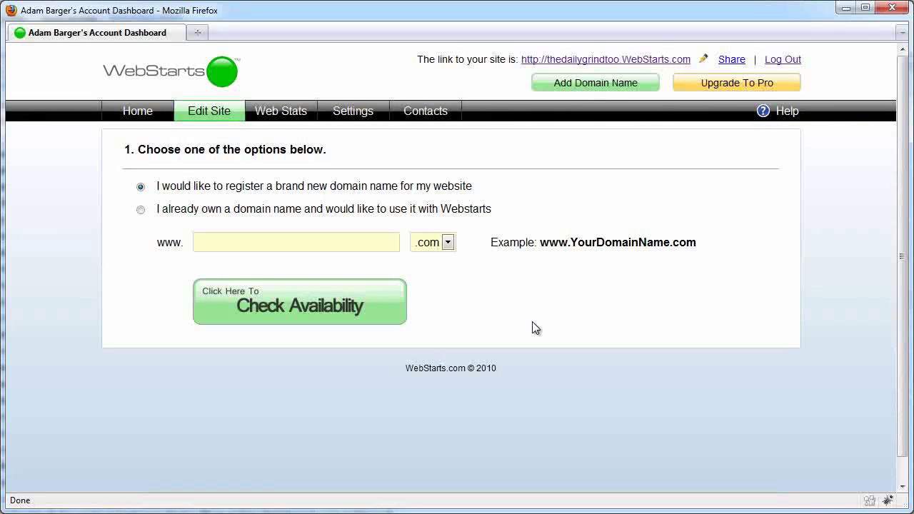
click(358, 247)
text(thedailygrindtoo)
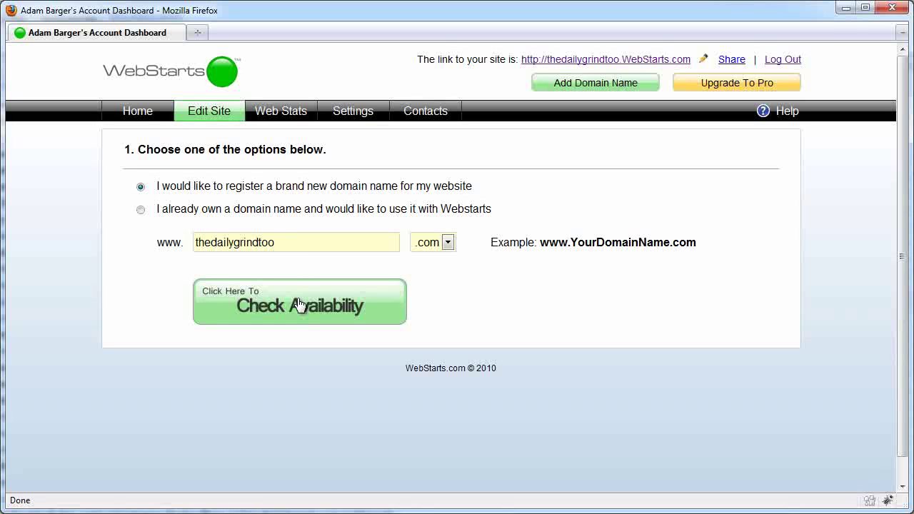
click(298, 305)
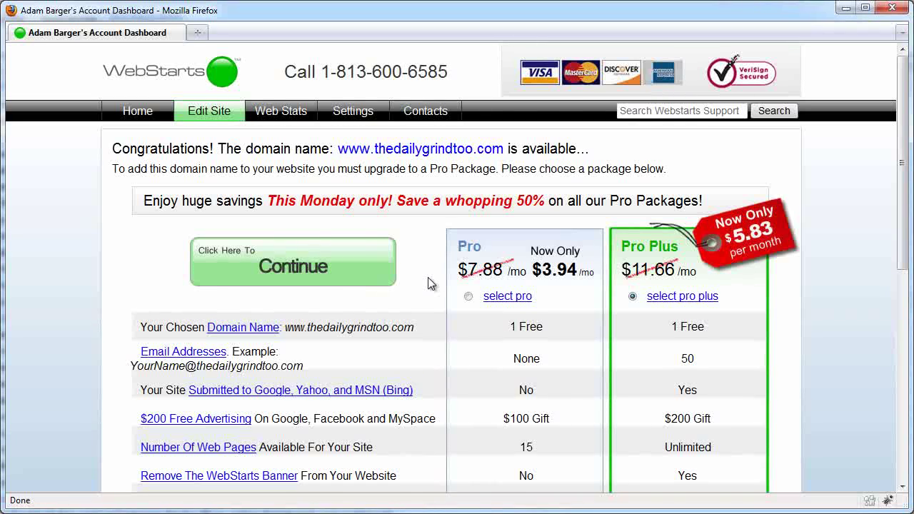
click(336, 284)
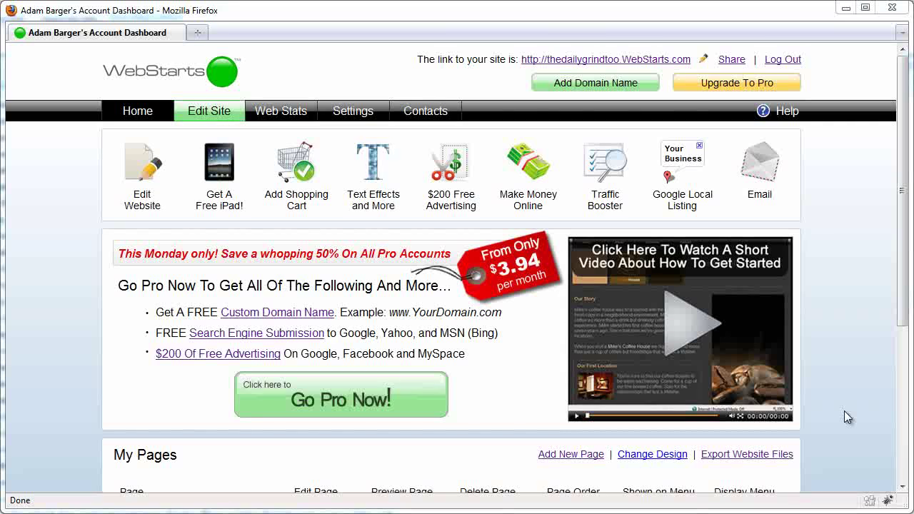
Open the support center to view its help topics, and return to the account dashboard.
click(787, 111)
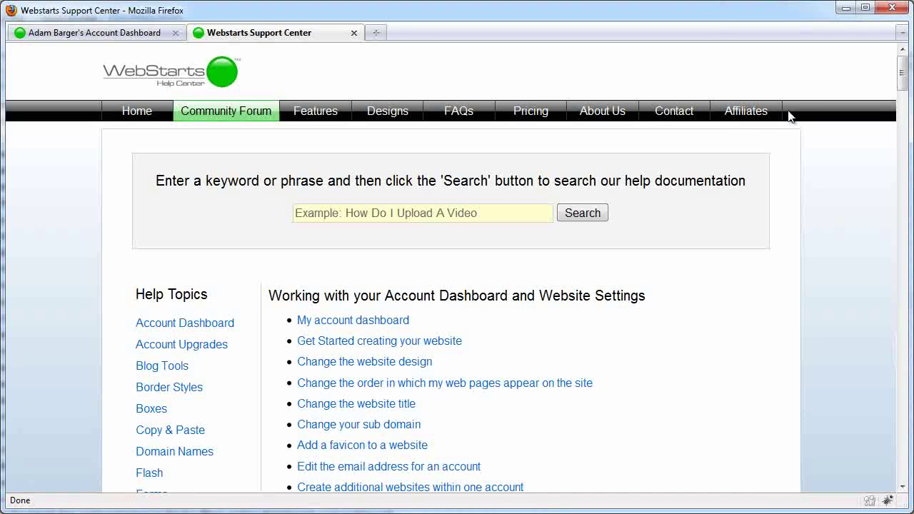
click(354, 34)
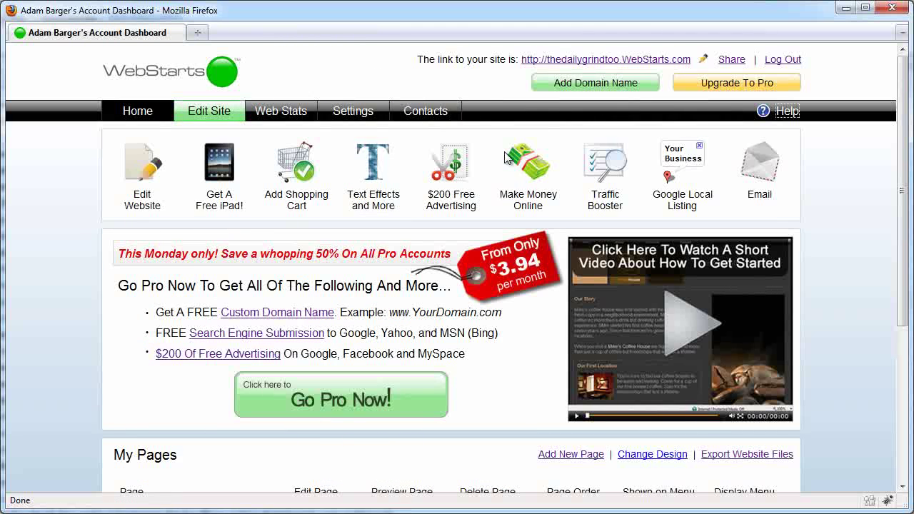